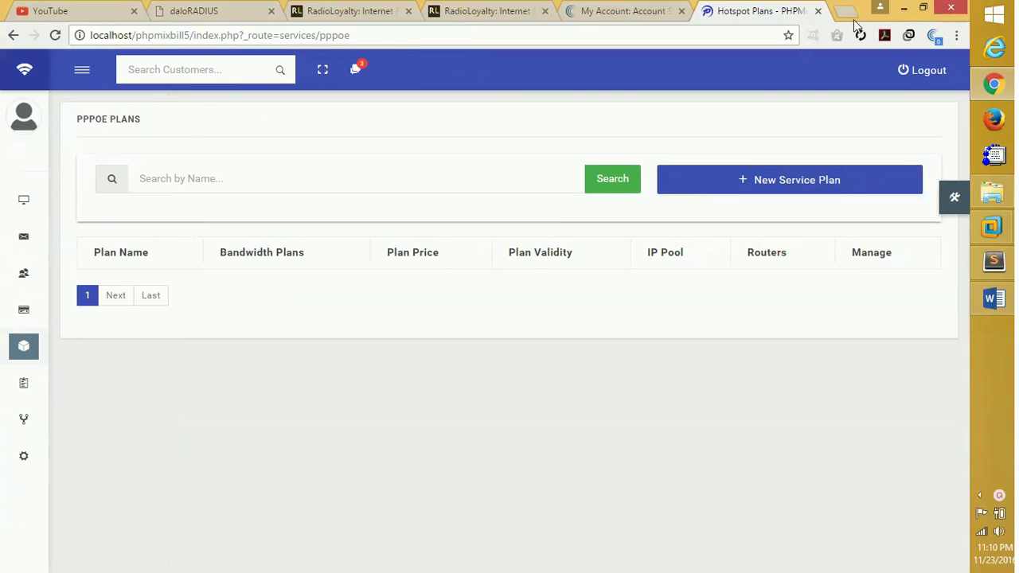
Minimize the browser showing the empty PPPoE Plans page to reveal the desktop.
{"action": "left_click", "coordinate": [904, 8]}
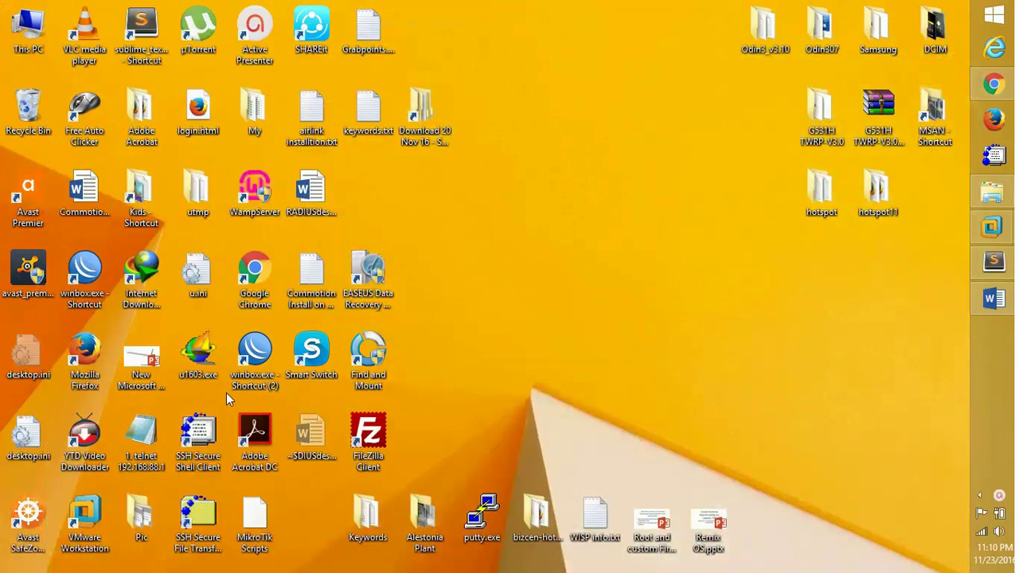
Launch WinBox, connect to router 192.168.5.129, and close the Hotspot and Radius windows.
{"action": "double_click", "coordinate": [269, 360]}
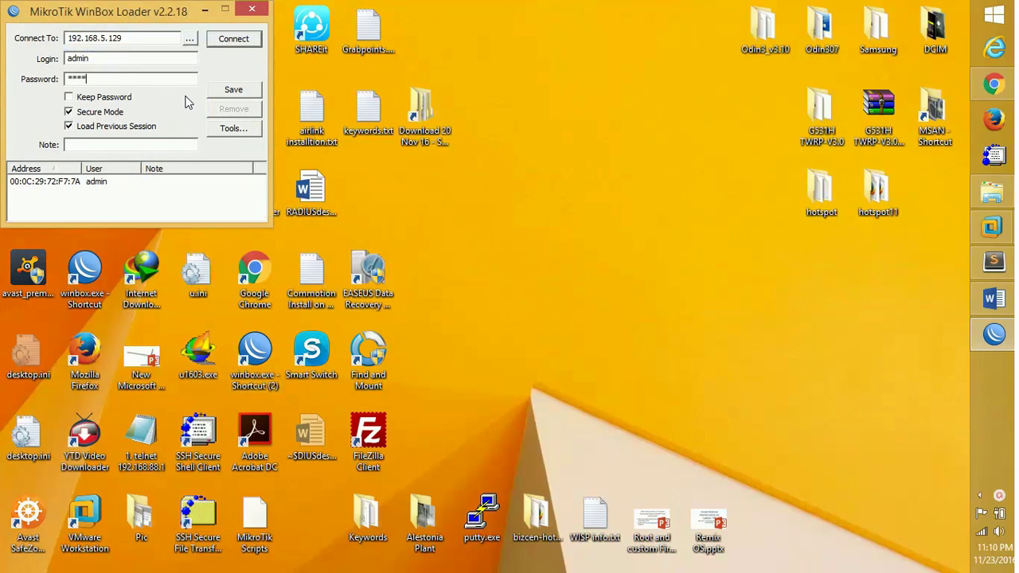
{"action": "key", "text": "Return"}
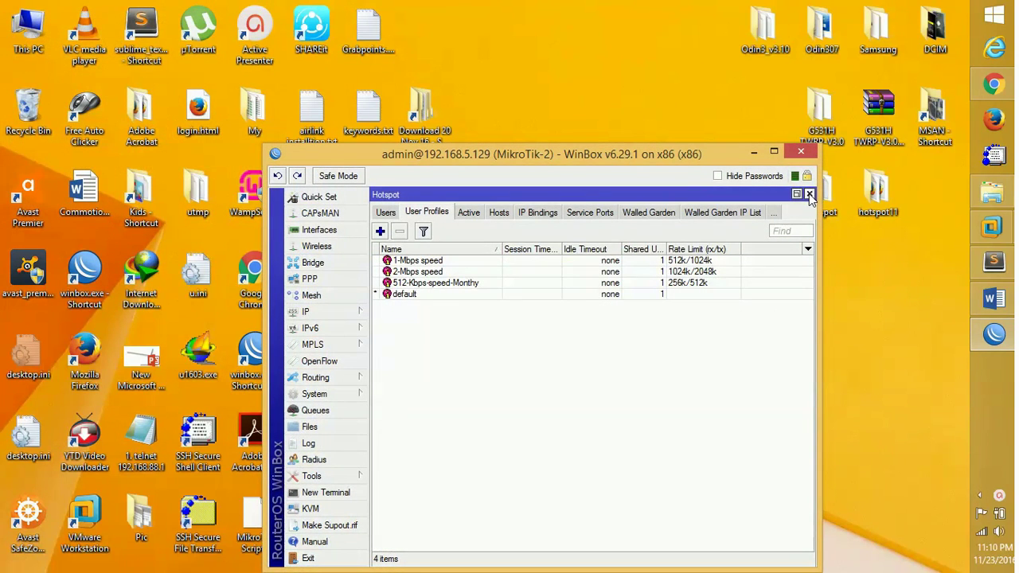
{"action": "left_click", "coordinate": [810, 196]}
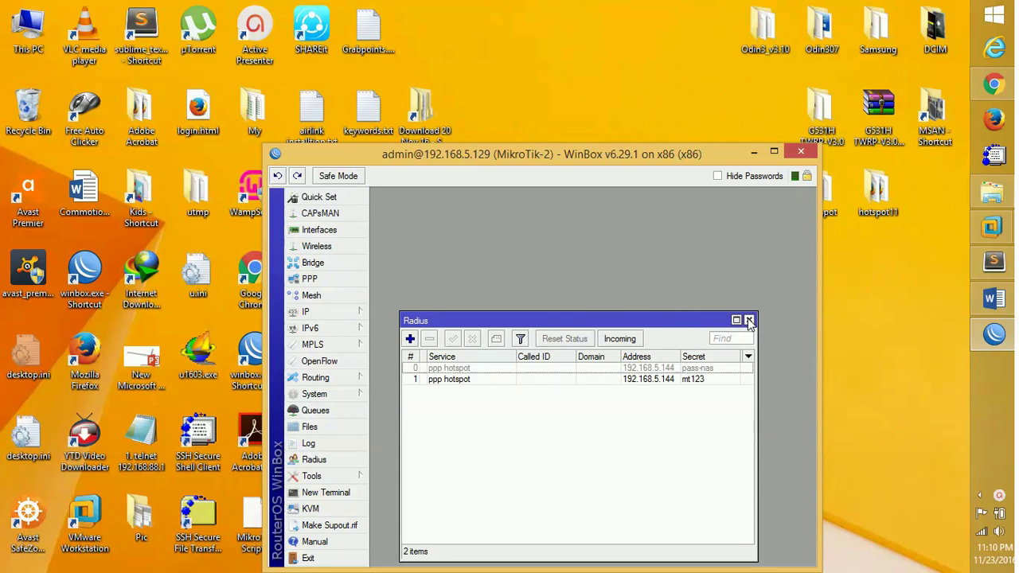
{"action": "left_click", "coordinate": [748, 321]}
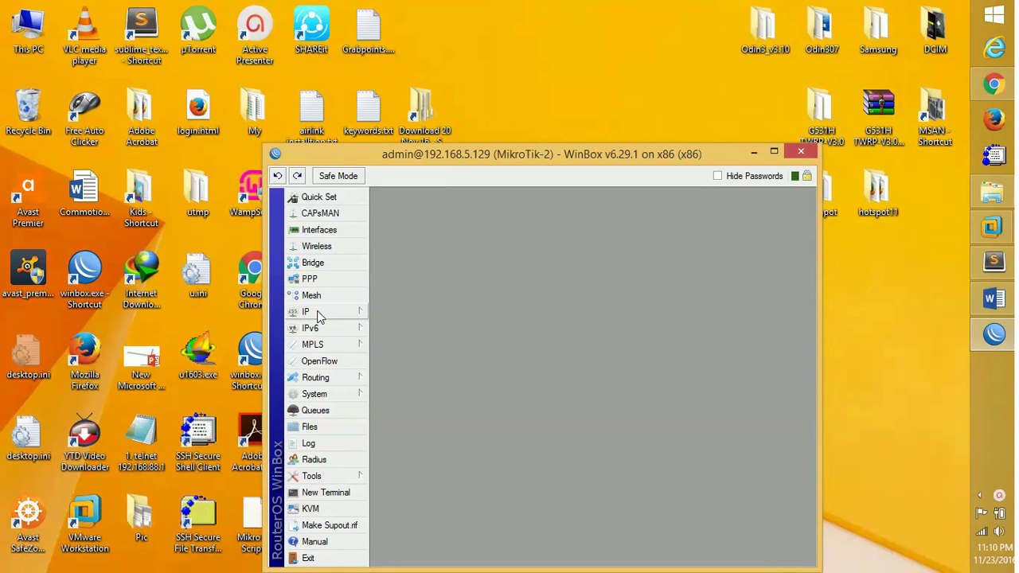
Open PPP Profiles in an enlarged window, inspect the 512-Kbps profile, then return to Chrome.
{"action": "left_click", "coordinate": [312, 281]}
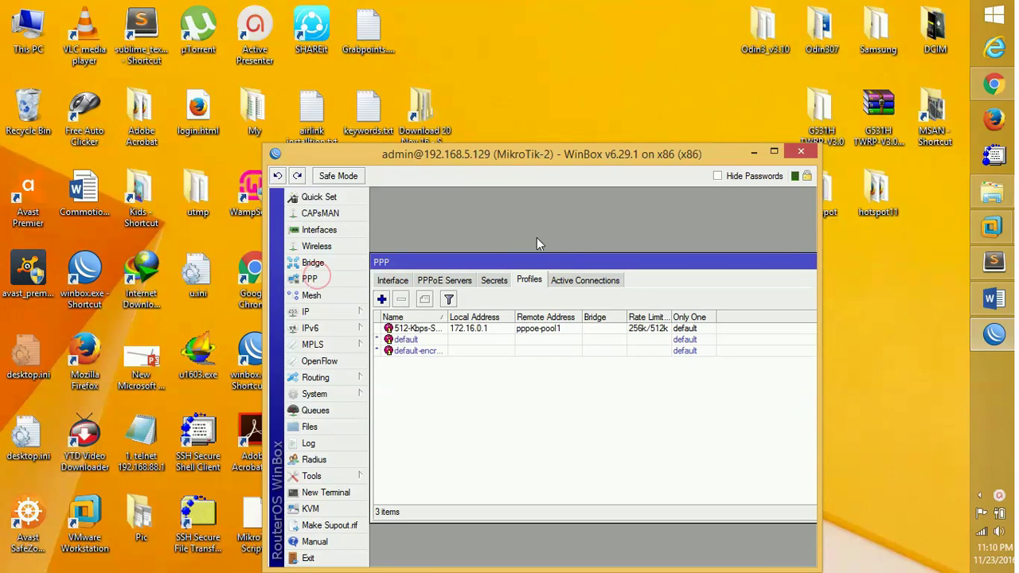
{"action": "left_click_drag", "start_coordinate": [534, 156], "coordinate": [489, 90]}
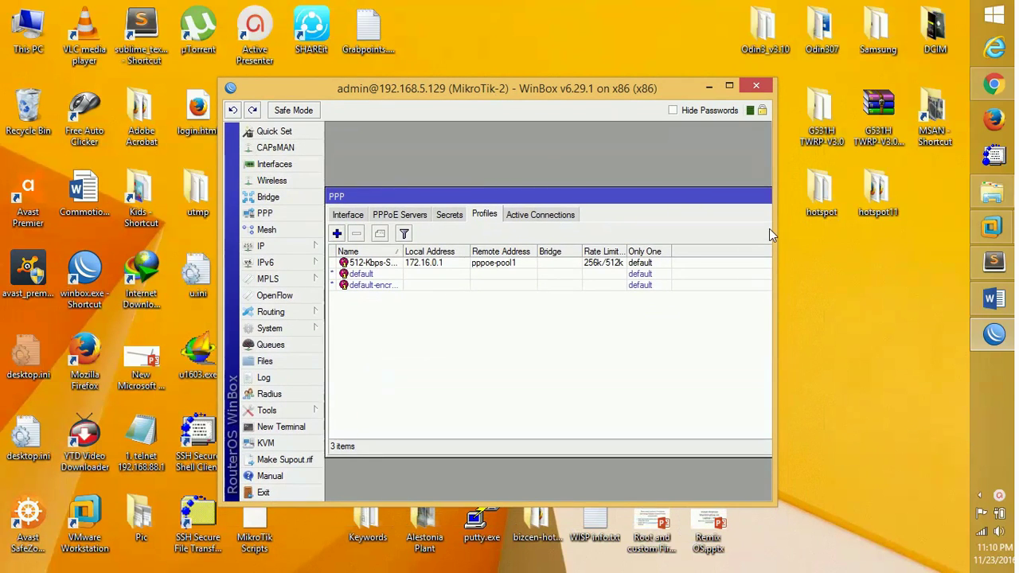
{"action": "left_click_drag", "start_coordinate": [776, 236], "coordinate": [893, 232]}
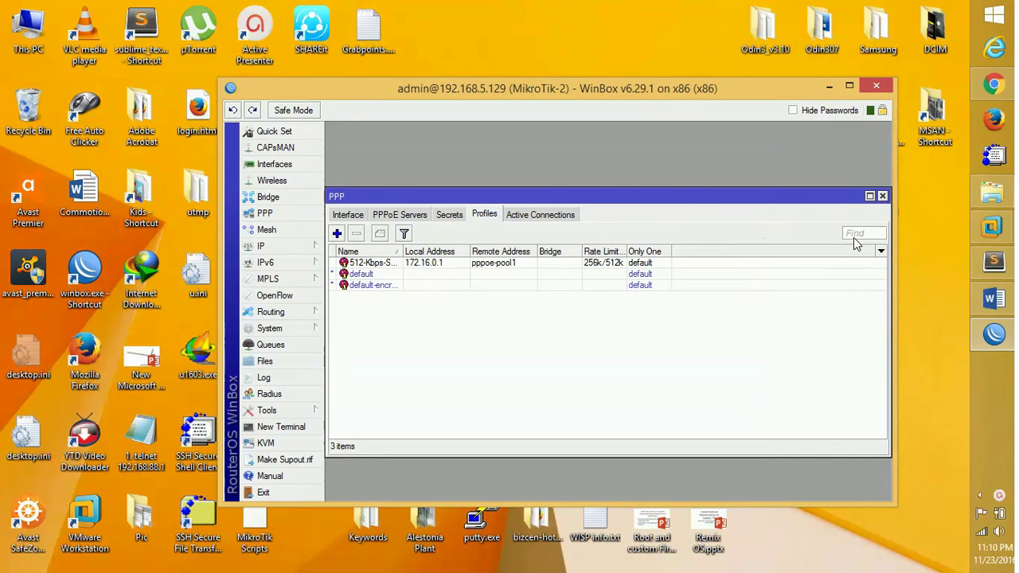
{"action": "left_click_drag", "start_coordinate": [647, 200], "coordinate": [645, 136]}
{"action": "left_click", "coordinate": [610, 204]}
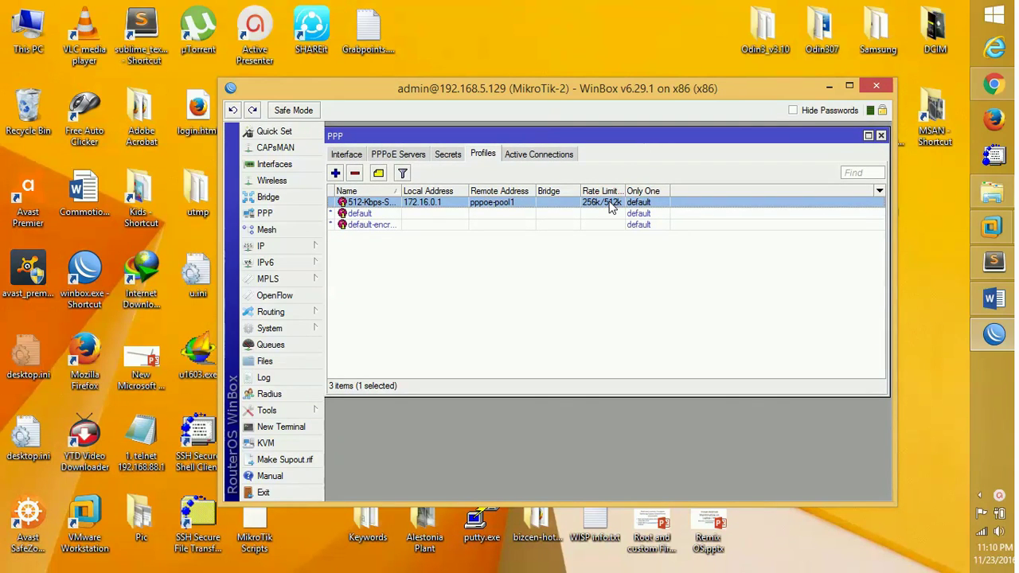
{"action": "left_click", "coordinate": [995, 86]}
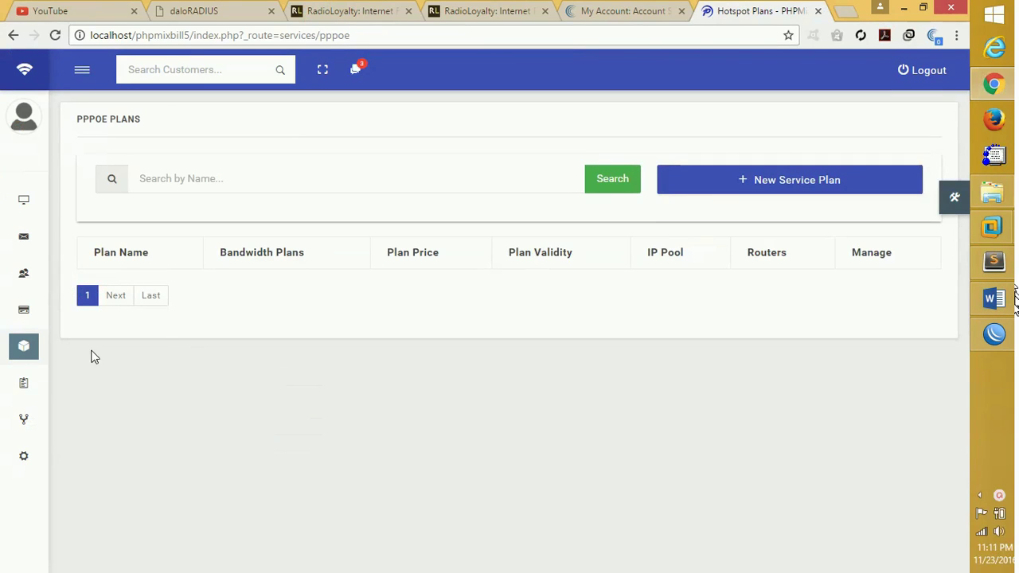
Pin the sidebar open and start a new pool under Network > IP Pool.
{"action": "mouse_move", "coordinate": [79, 207]}
{"action": "left_click", "coordinate": [86, 71]}
{"action": "left_click", "coordinate": [86, 71]}
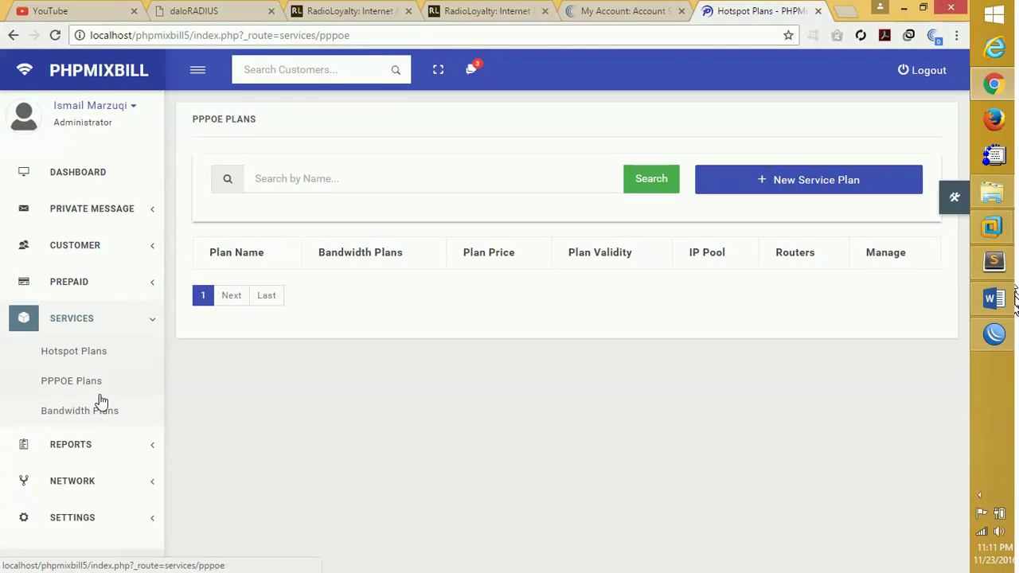
{"action": "left_click", "coordinate": [77, 447]}
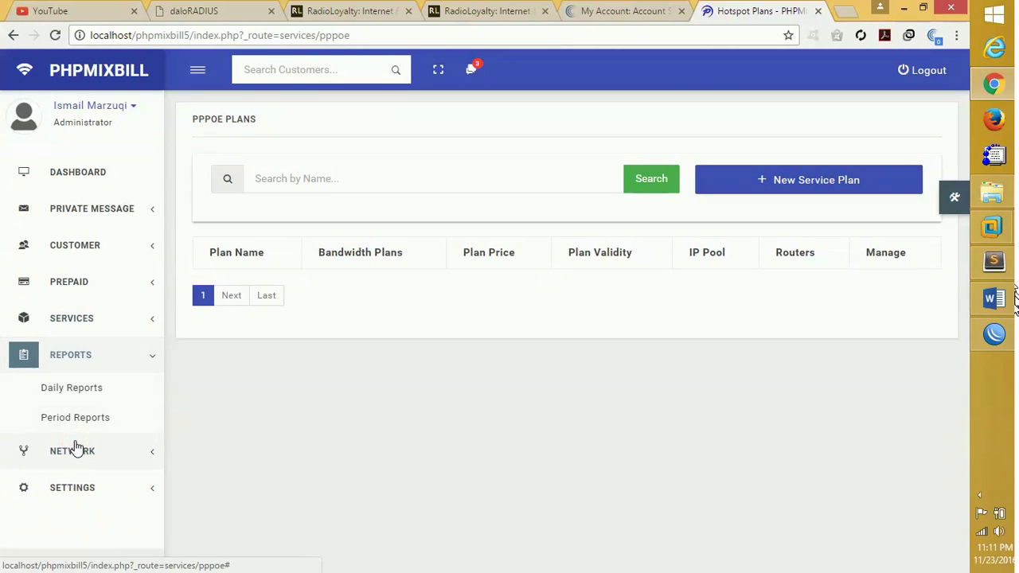
{"action": "left_click", "coordinate": [76, 449]}
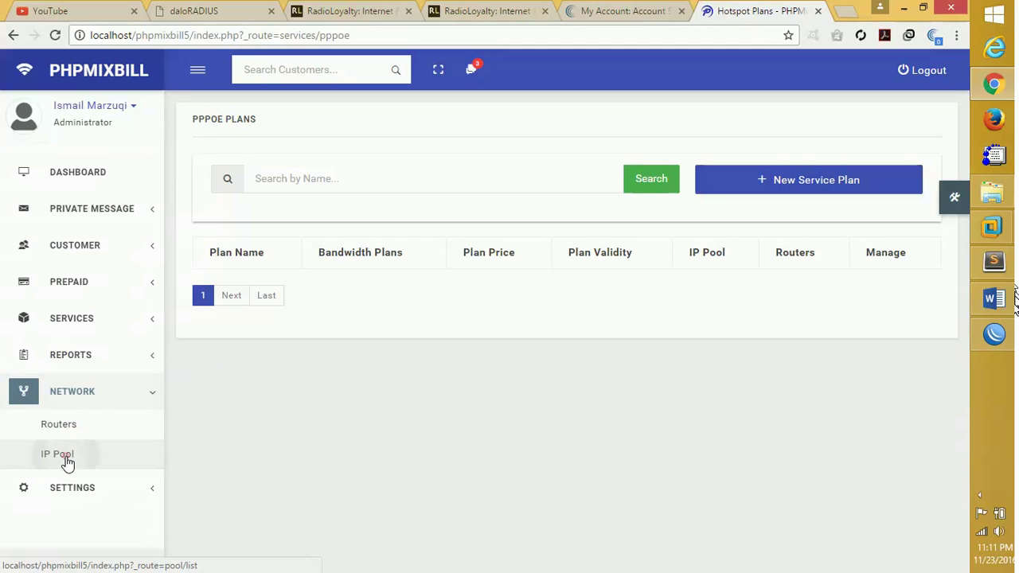
{"action": "left_click", "coordinate": [66, 460]}
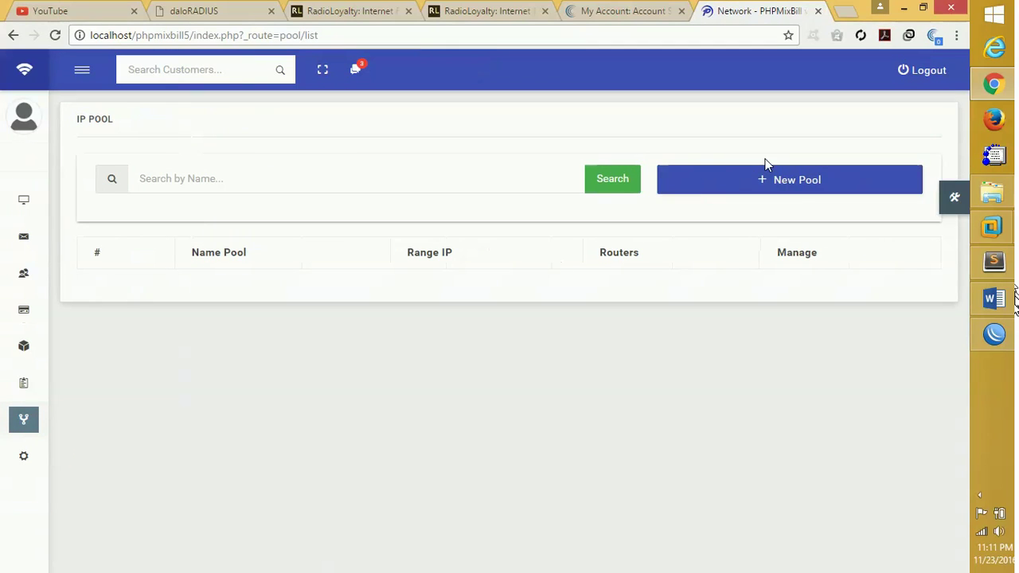
{"action": "left_click", "coordinate": [767, 182]}
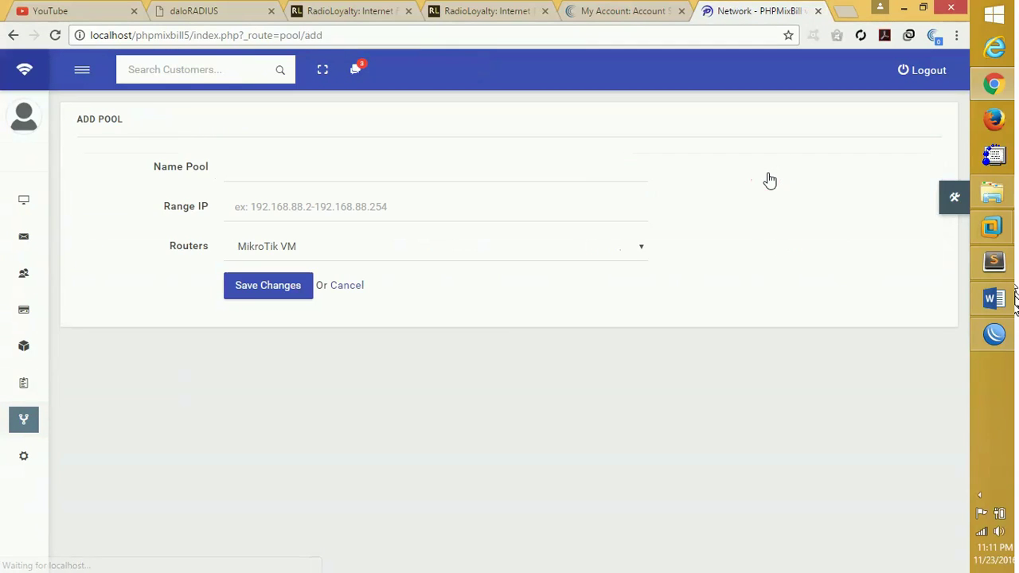
Name the new pool PPPOE-IP-Pool2.
{"action": "left_click", "coordinate": [448, 171]}
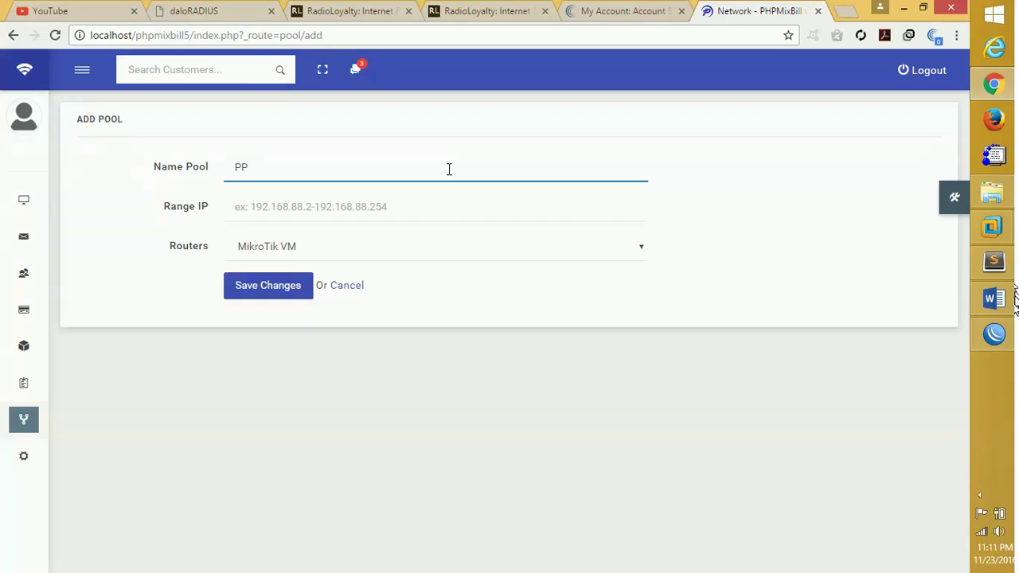
{"action": "type", "text": "PPPO"}
{"action": "type", "text": "E-IP-POO"}
{"action": "key", "text": "BackSpace"}
{"action": "key", "text": "BackSpace"}
{"action": "type", "text": "OOL"}
{"action": "key", "text": "BackSpace"}
{"action": "key", "text": "BackSpace"}
{"action": "key", "text": "BackSpace"}
Enter the range 172.16.1.1-172.16.1.254, keep router MikroTik VM, and save the pool.
{"action": "left_click", "coordinate": [394, 209]}
{"action": "type", "text": "172.16."}
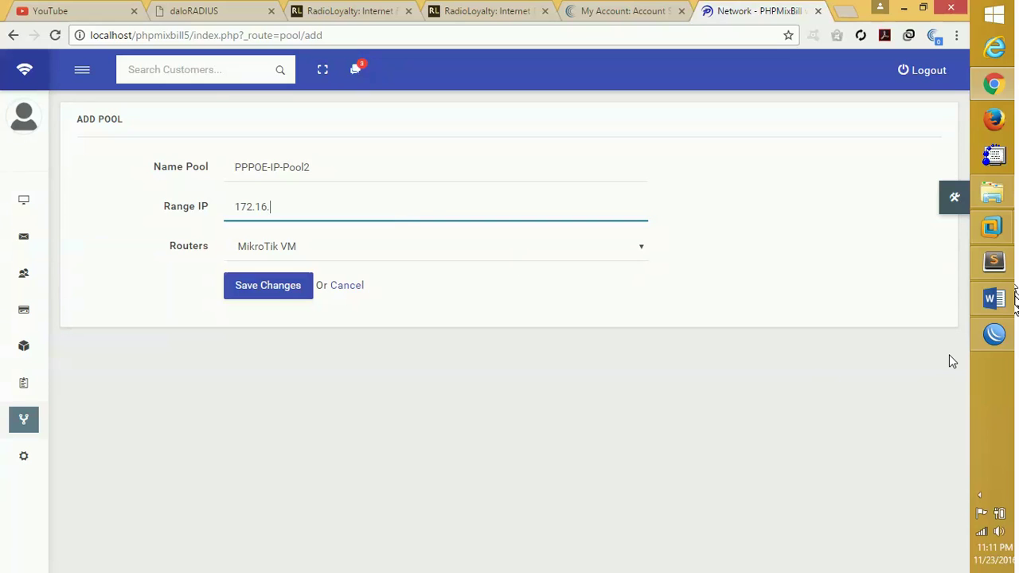
{"action": "left_click", "coordinate": [997, 336]}
{"action": "left_click", "coordinate": [997, 336]}
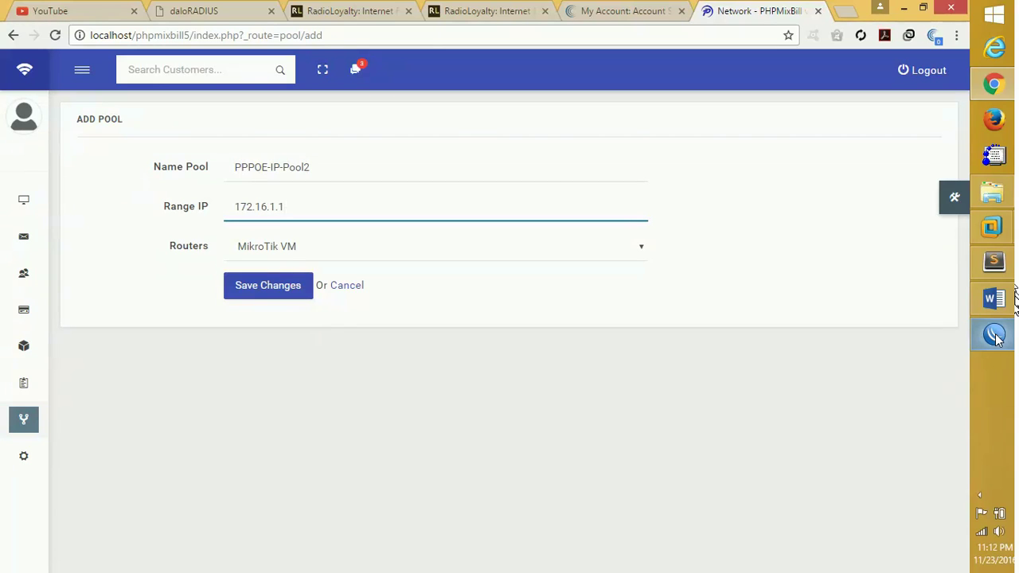
{"action": "type", "text": "172.16."}
{"action": "left_click", "coordinate": [603, 255]}
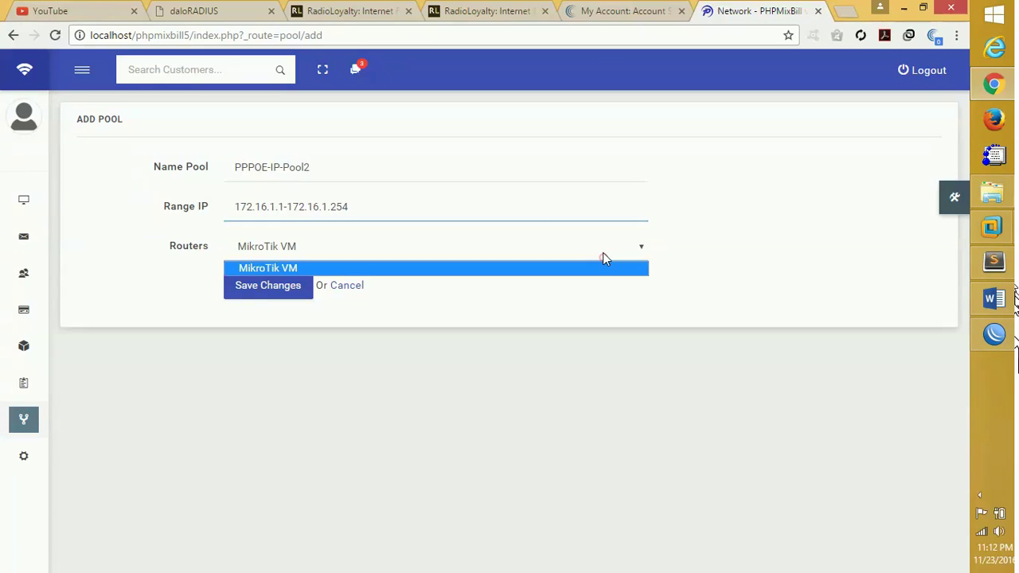
{"action": "left_click", "coordinate": [602, 253]}
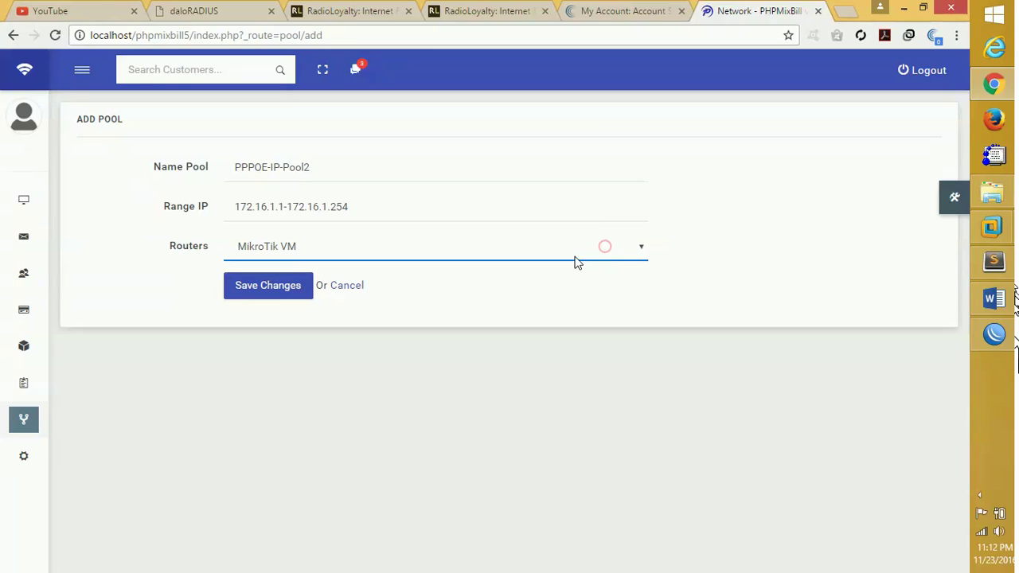
{"action": "left_click", "coordinate": [273, 293]}
{"action": "left_click", "coordinate": [273, 292]}
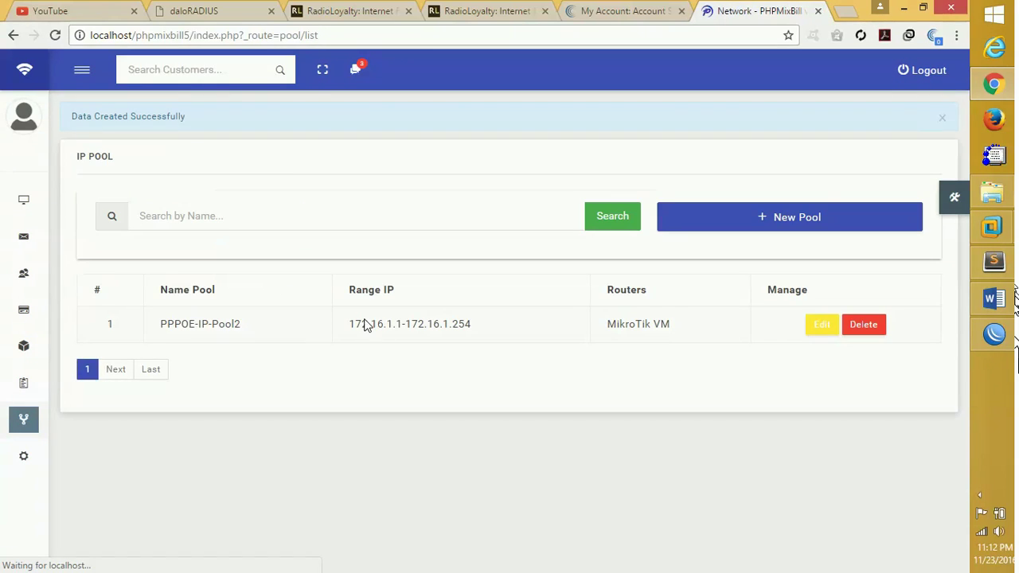
{"action": "left_click", "coordinate": [994, 334]}
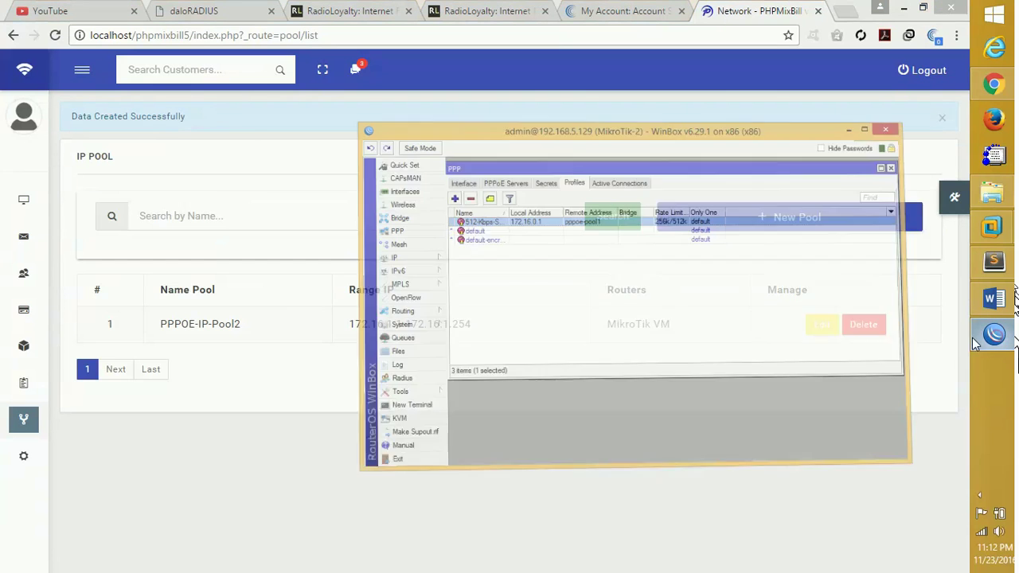
{"action": "left_click", "coordinate": [277, 247]}
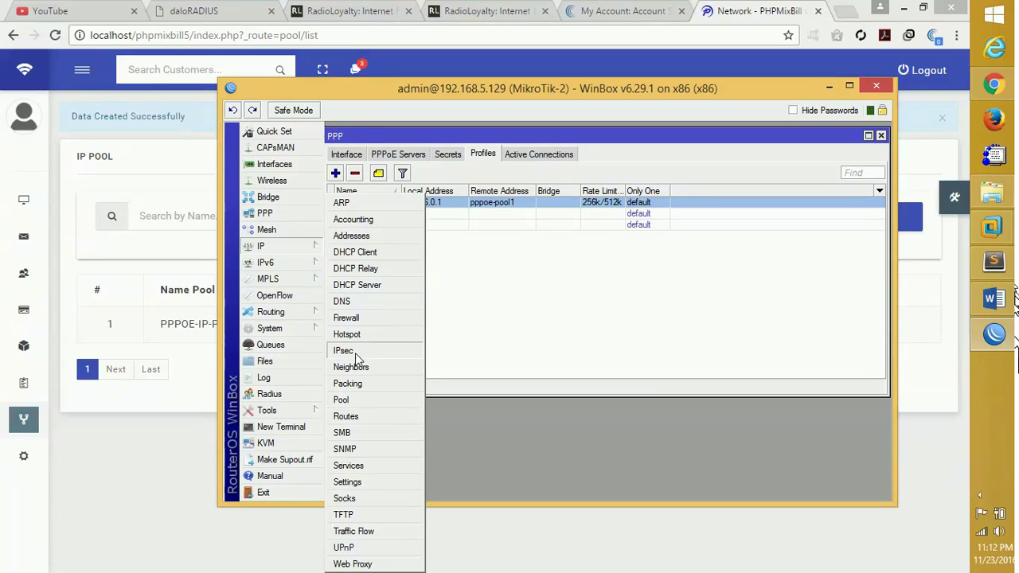
{"action": "left_click", "coordinate": [342, 400]}
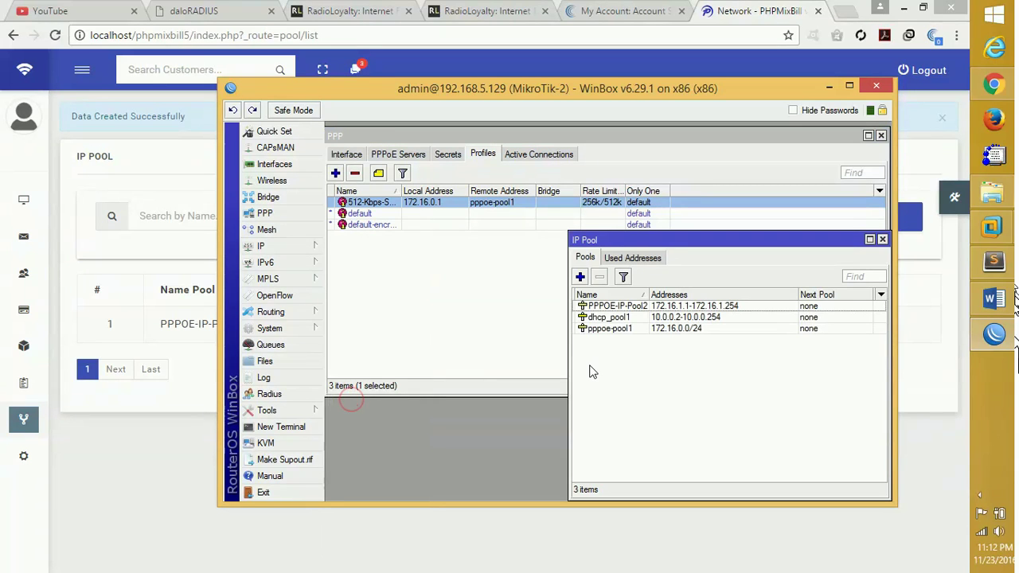
{"action": "left_click_drag", "start_coordinate": [647, 300], "coordinate": [665, 299]}
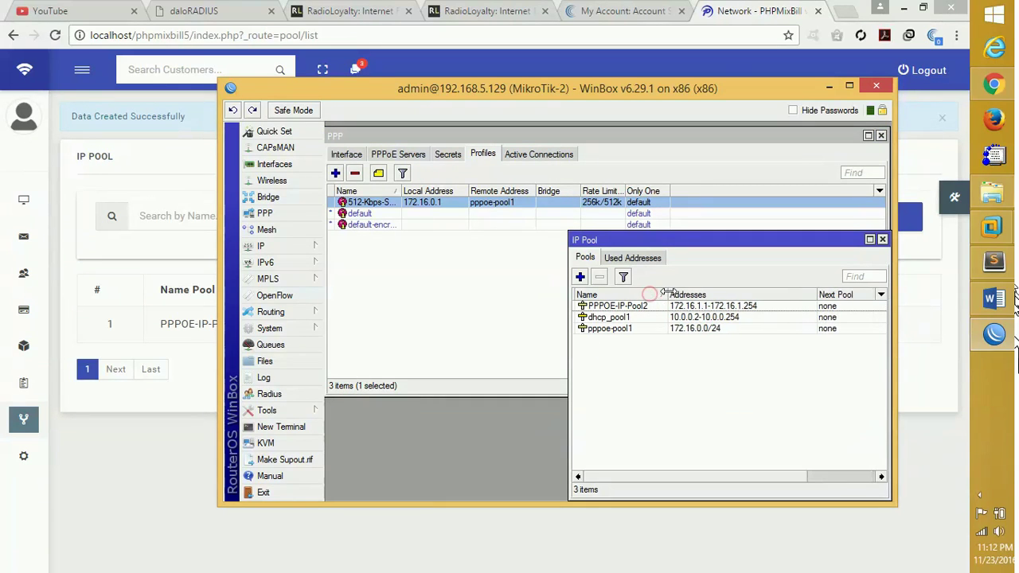
{"action": "left_click", "coordinate": [694, 309]}
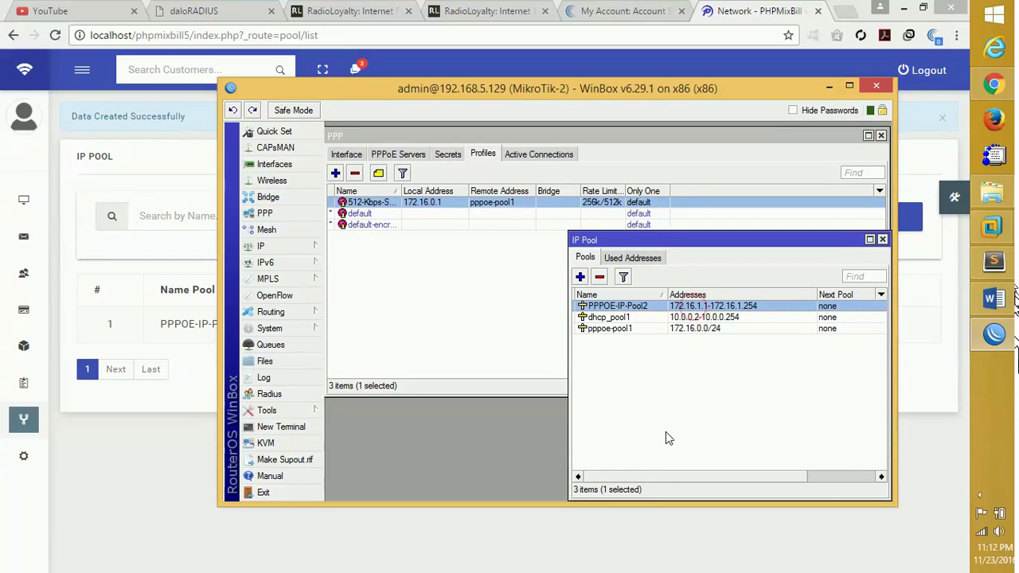
{"action": "left_click", "coordinate": [140, 428]}
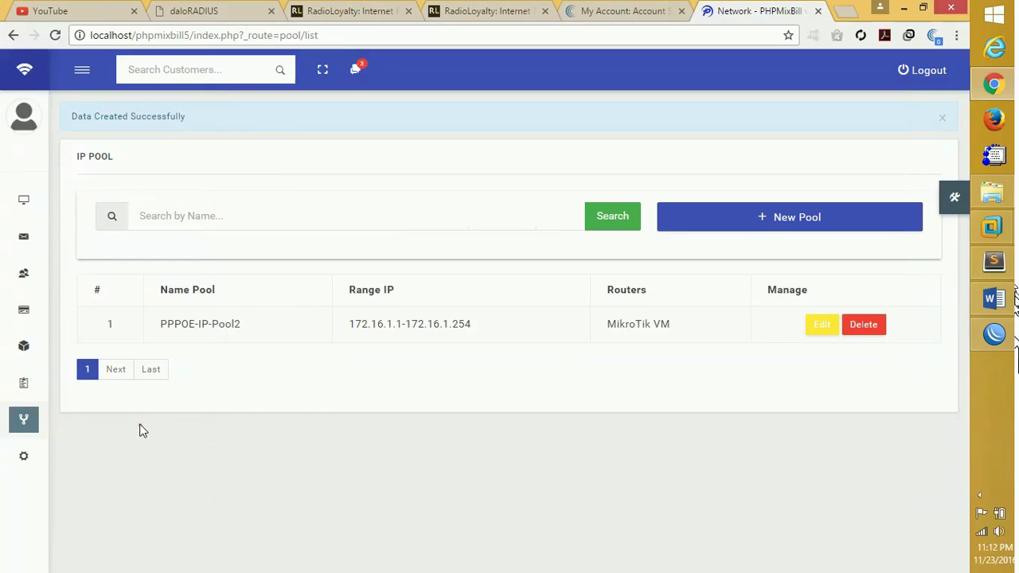
Start a new PPPoE service plan named 1-Mbps-Monthly.
{"action": "mouse_move", "coordinate": [27, 368]}
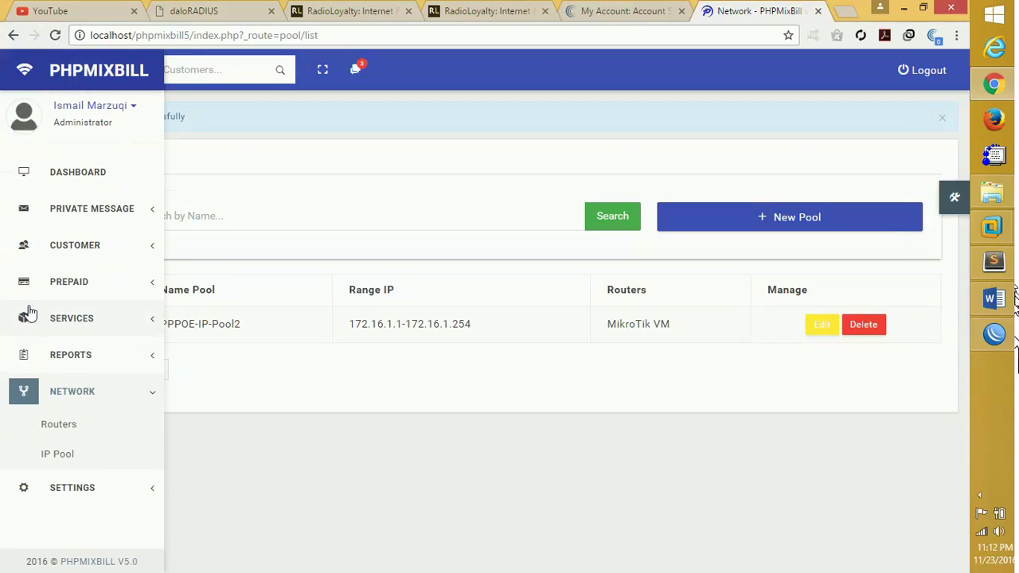
{"action": "left_click", "coordinate": [35, 321]}
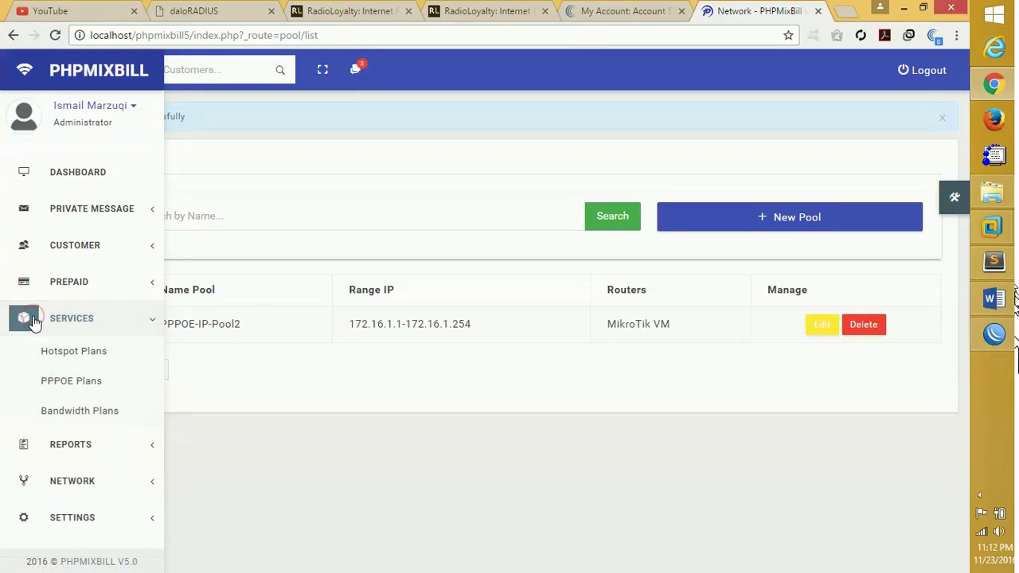
{"action": "left_click", "coordinate": [68, 388]}
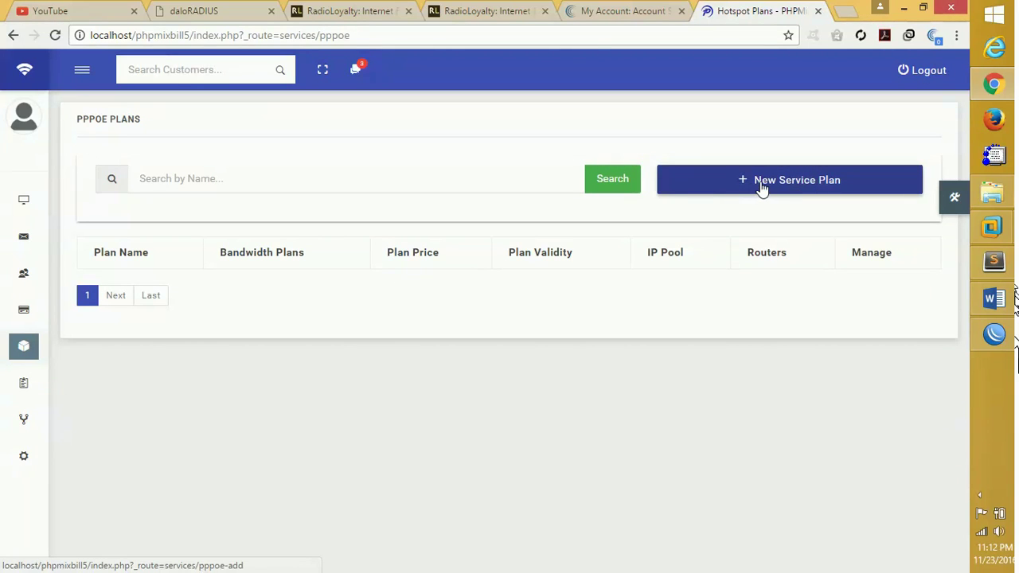
{"action": "left_click", "coordinate": [760, 186]}
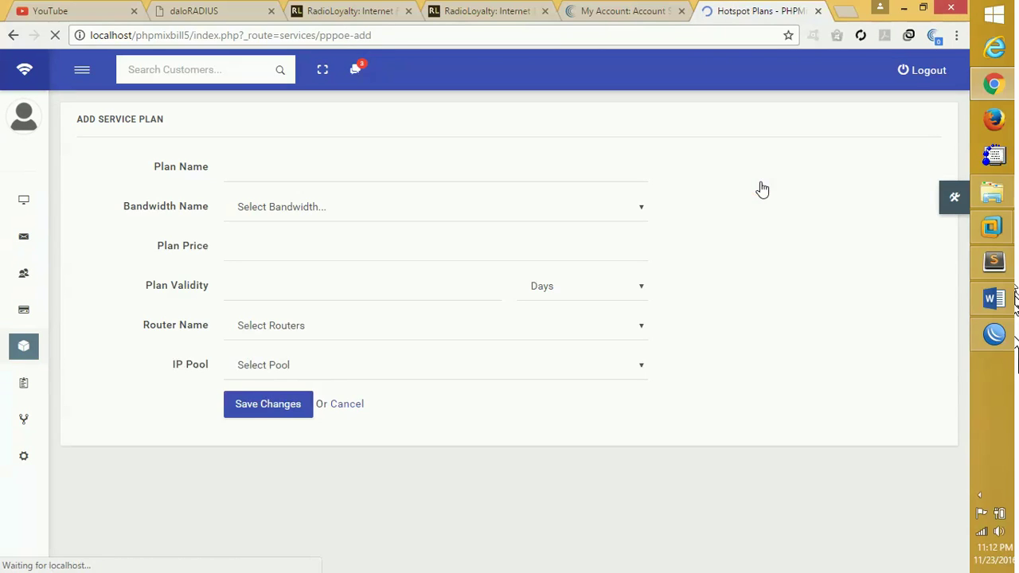
{"action": "left_click", "coordinate": [462, 171]}
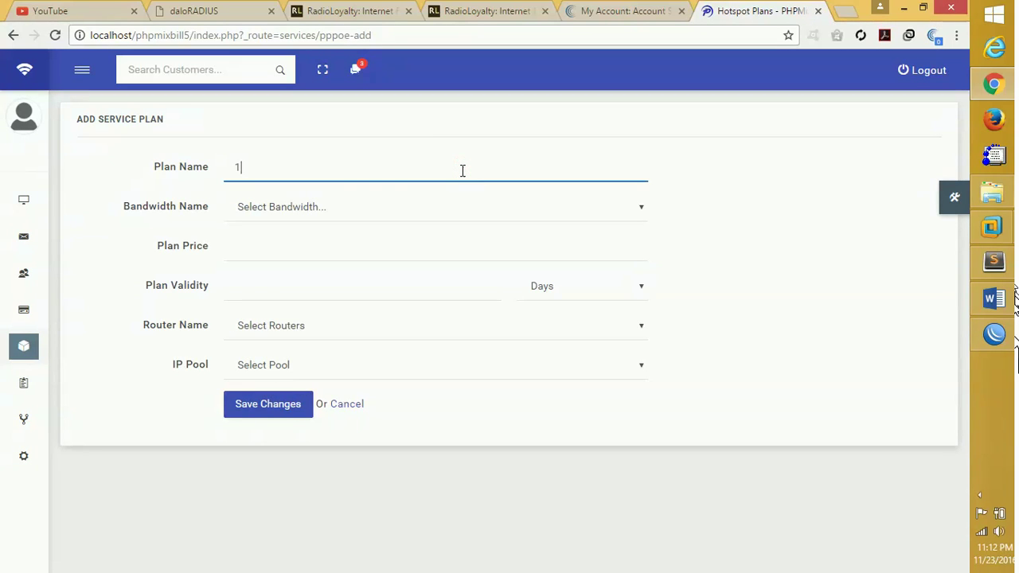
{"action": "type", "text": "1-Mbps"}
{"action": "type", "text": "-Monthly"}
Set 1-Mbps bandwidth, price 2500, 30 days, MikroTik VM and PPPOE-IP-Pool2, then save.
{"action": "left_click", "coordinate": [331, 208]}
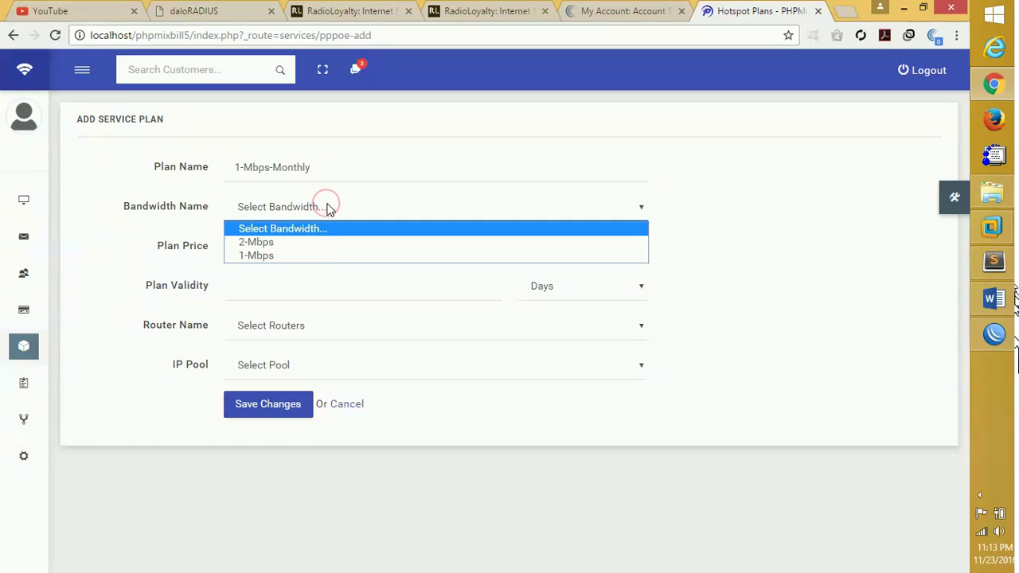
{"action": "left_click", "coordinate": [321, 254]}
{"action": "left_click", "coordinate": [324, 248]}
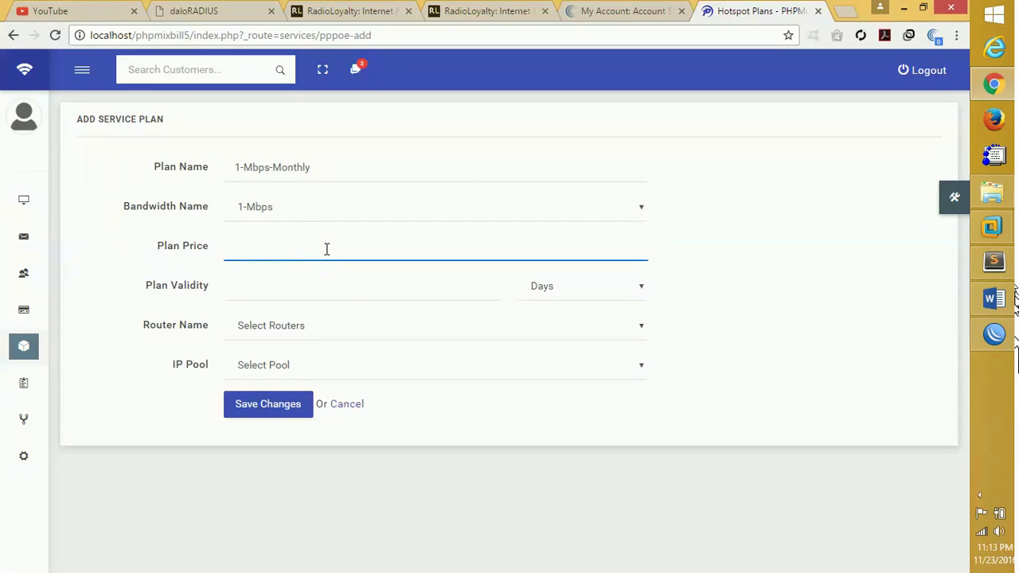
{"action": "left_click", "coordinate": [383, 292]}
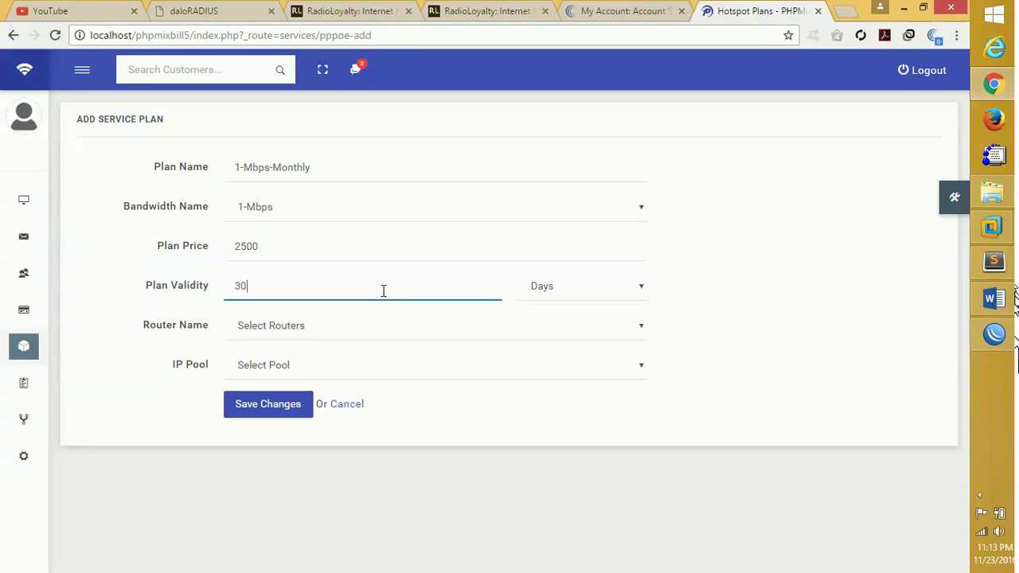
{"action": "type", "text": "30"}
{"action": "left_click", "coordinate": [322, 328]}
{"action": "left_click", "coordinate": [318, 361]}
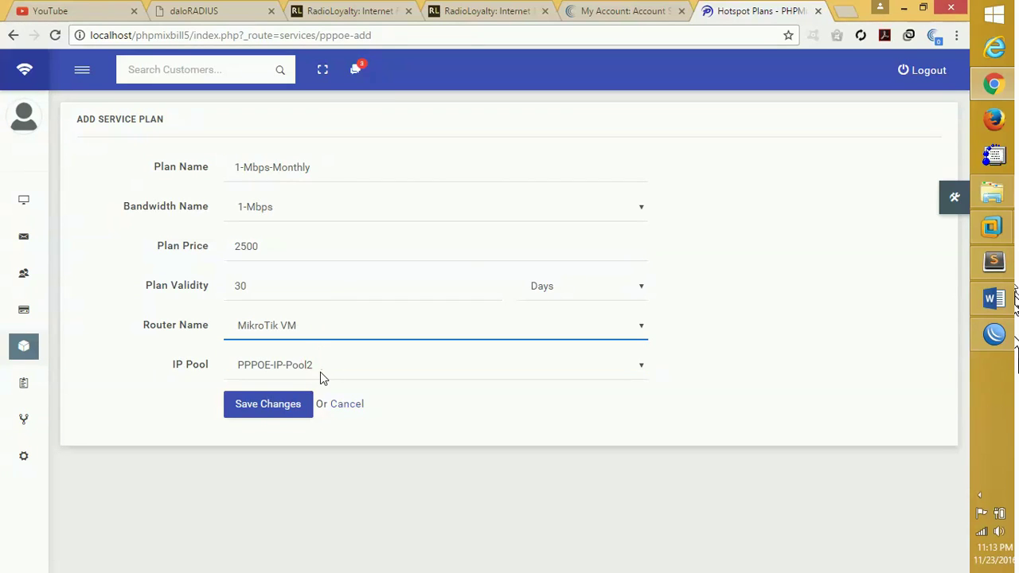
{"action": "left_click", "coordinate": [334, 370]}
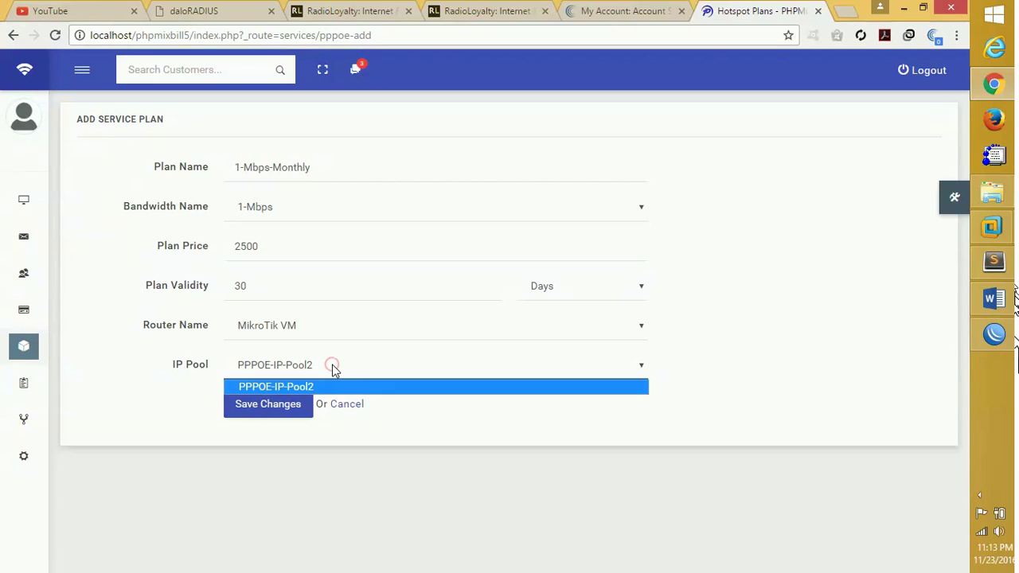
{"action": "left_click", "coordinate": [331, 366]}
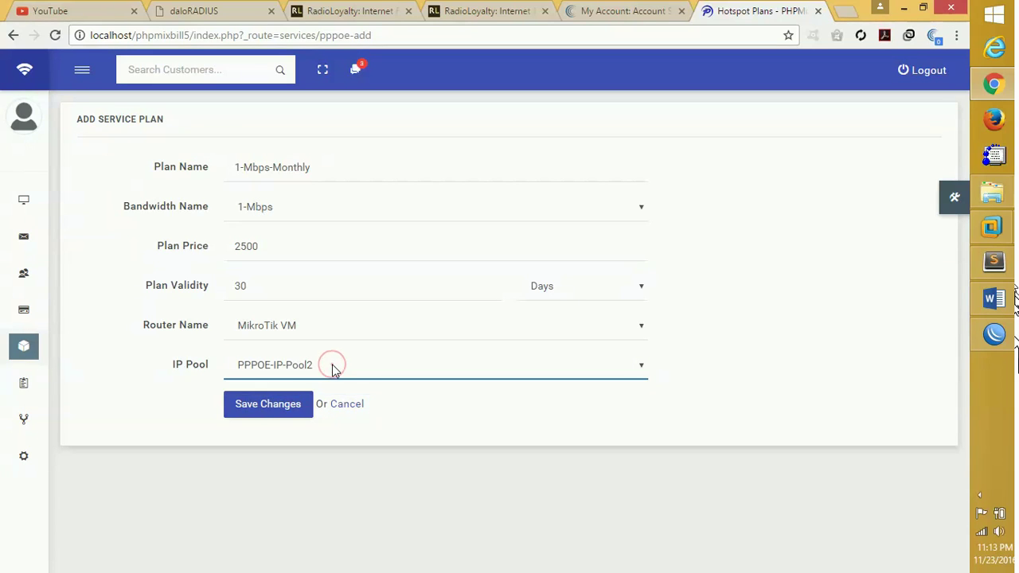
{"action": "left_click", "coordinate": [260, 411]}
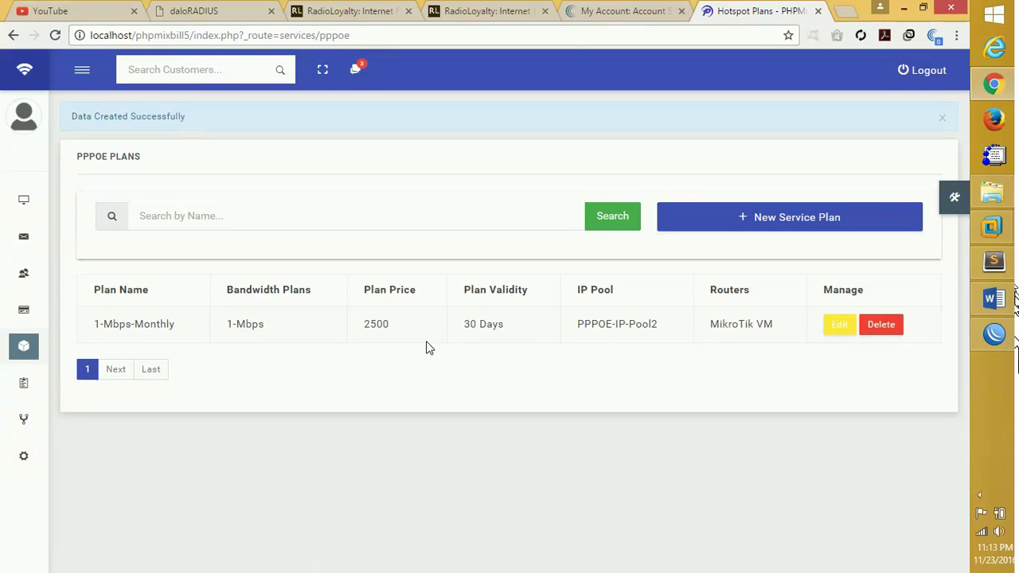
In WinBox, select the 1-Mbps-Monthly profile and widen the Name column, then return to Chrome.
{"action": "left_click", "coordinate": [994, 334]}
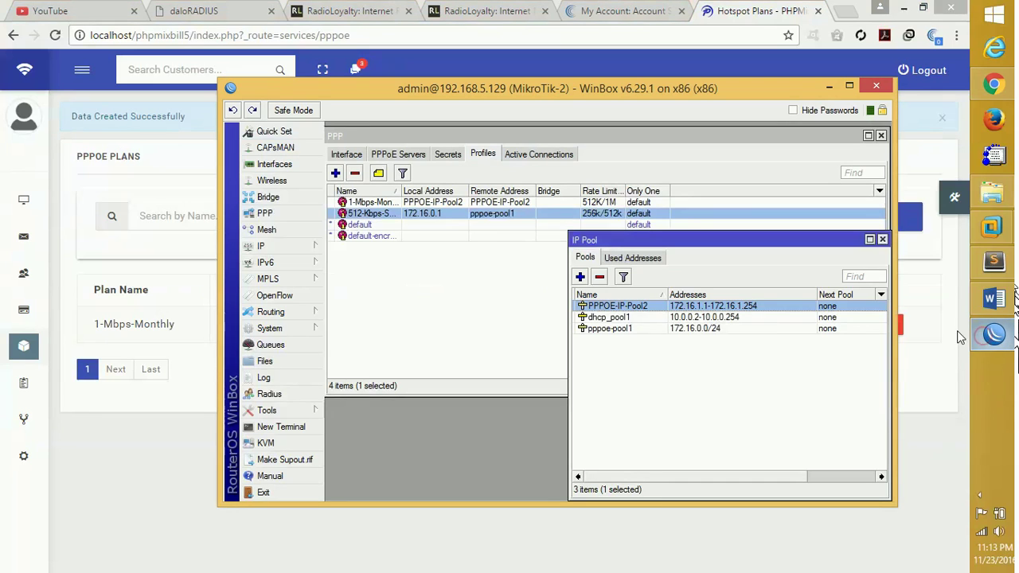
{"action": "left_click", "coordinate": [499, 202]}
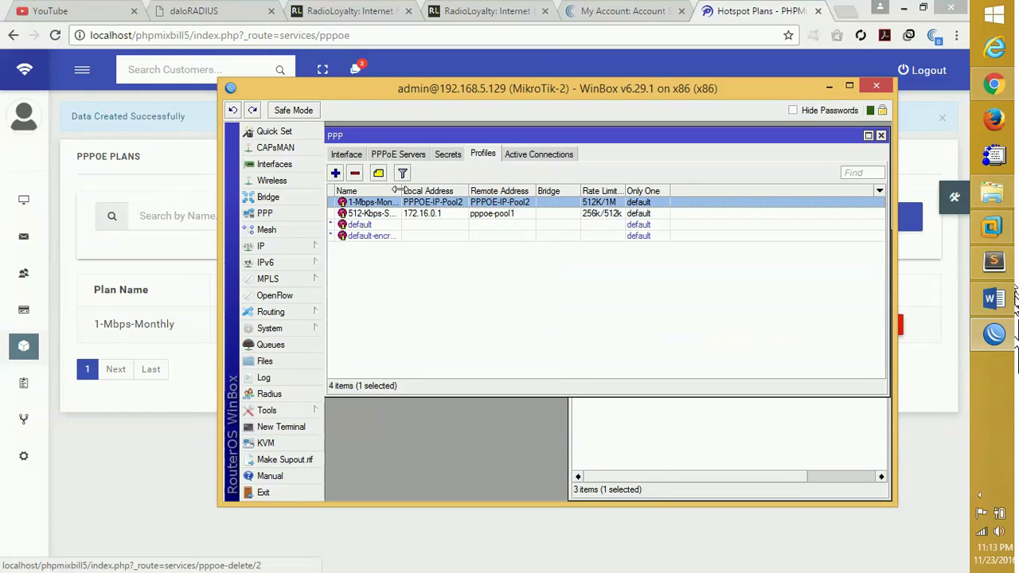
{"action": "left_click_drag", "start_coordinate": [398, 191], "coordinate": [436, 191]}
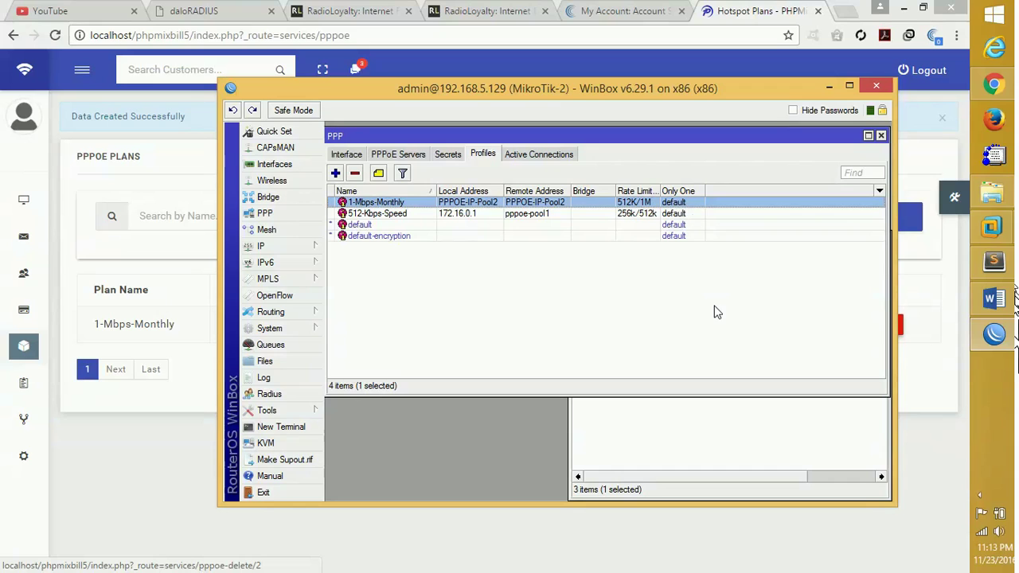
{"action": "mouse_move", "coordinate": [993, 348]}
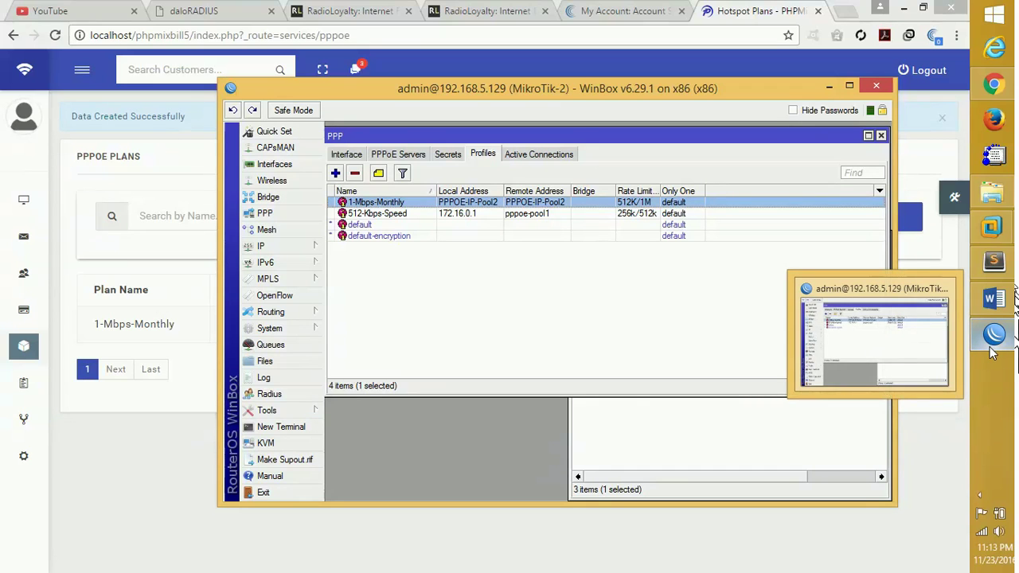
{"action": "left_click", "coordinate": [123, 412]}
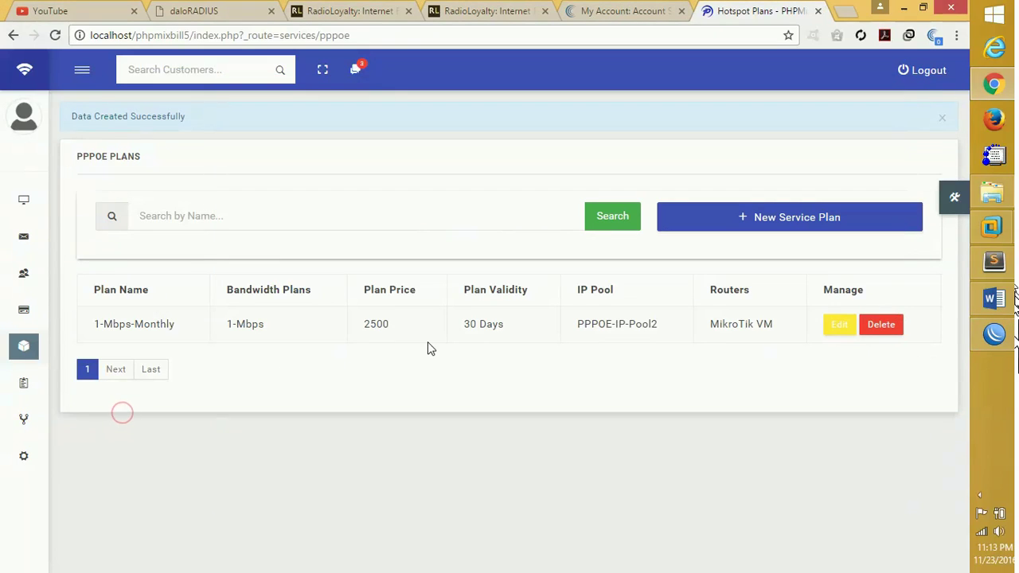
Open the Prepaid Users list from the Prepaid menu.
{"action": "mouse_move", "coordinate": [23, 269]}
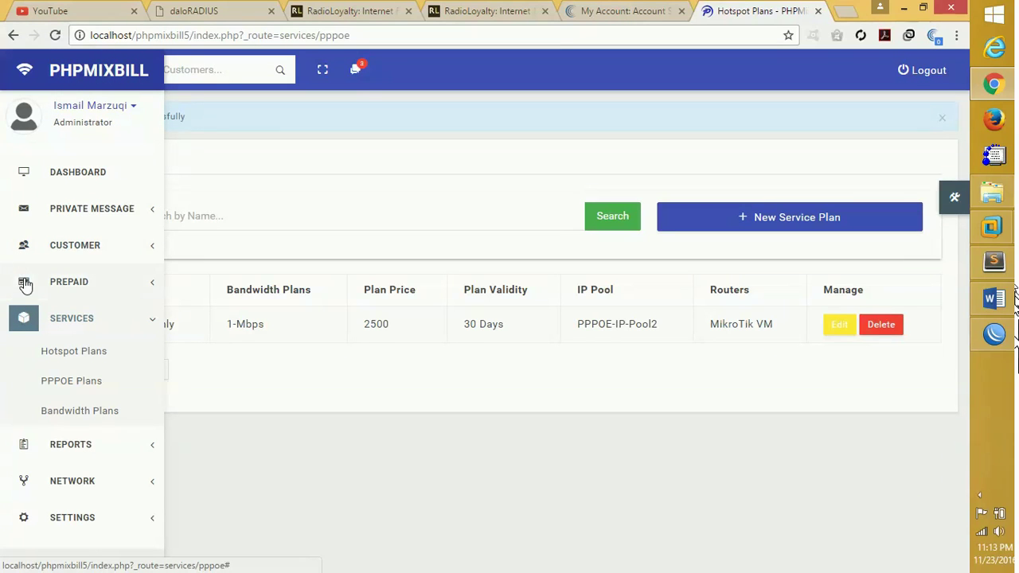
{"action": "left_click", "coordinate": [26, 285]}
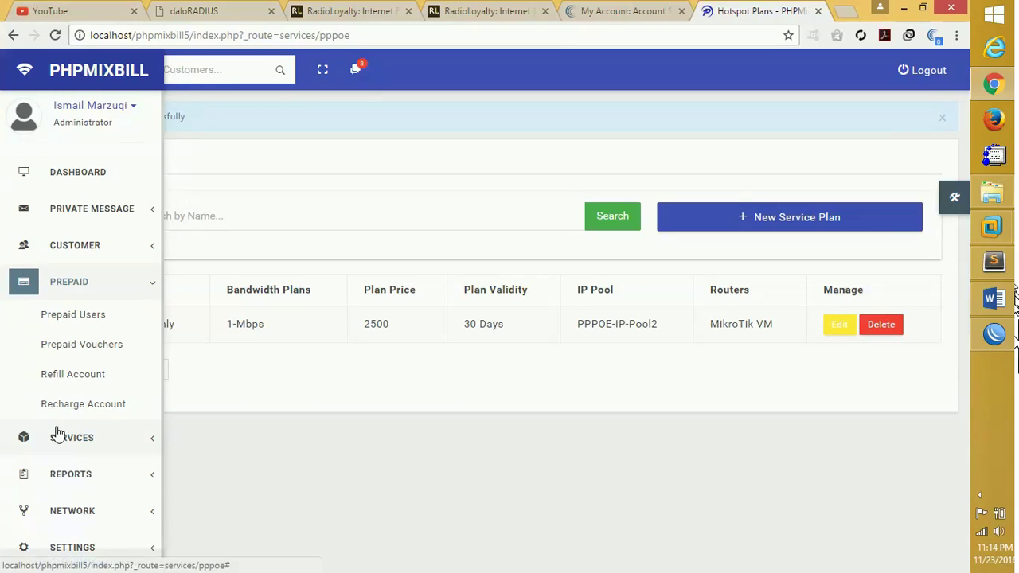
{"action": "left_click", "coordinate": [21, 438]}
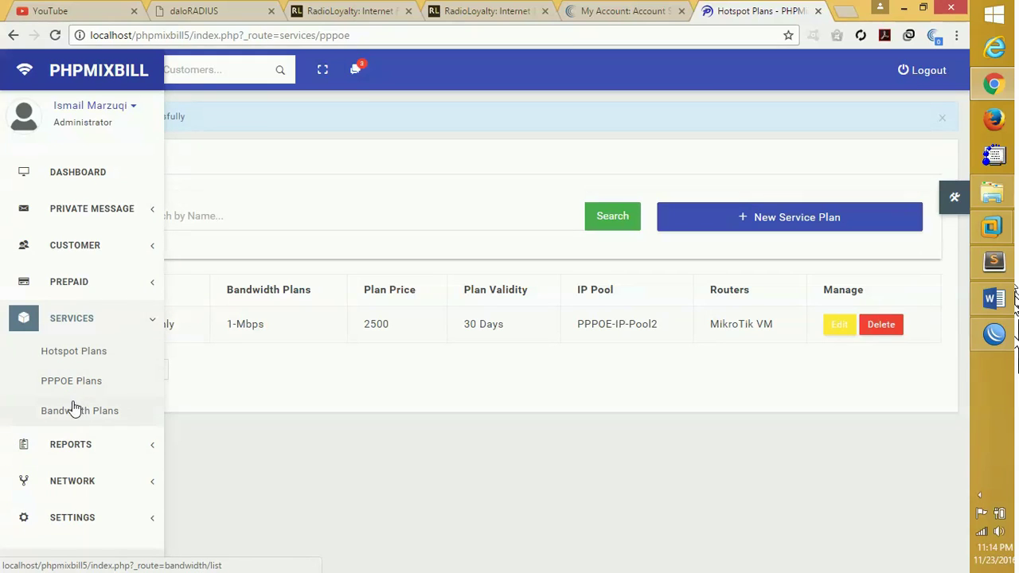
{"action": "left_click", "coordinate": [26, 286]}
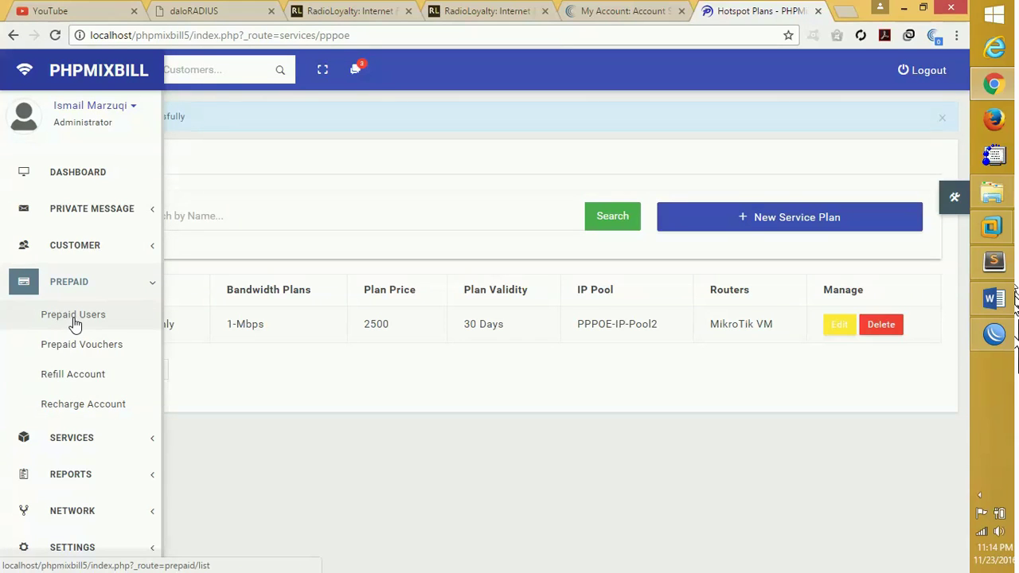
{"action": "left_click", "coordinate": [72, 317]}
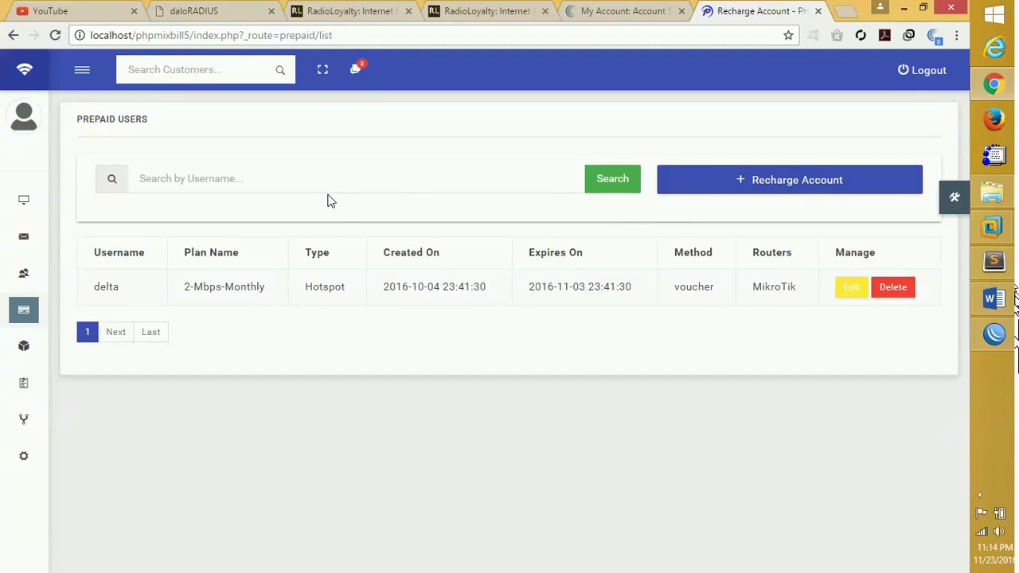
Open the customer contact list, then the Add New Contact form.
{"action": "mouse_move", "coordinate": [23, 298]}
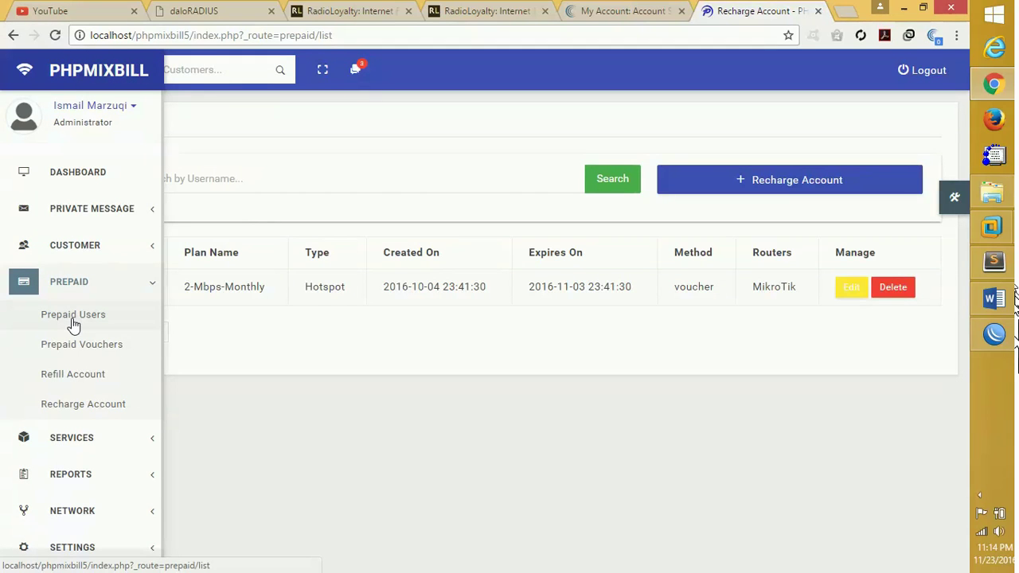
{"action": "left_click", "coordinate": [90, 246]}
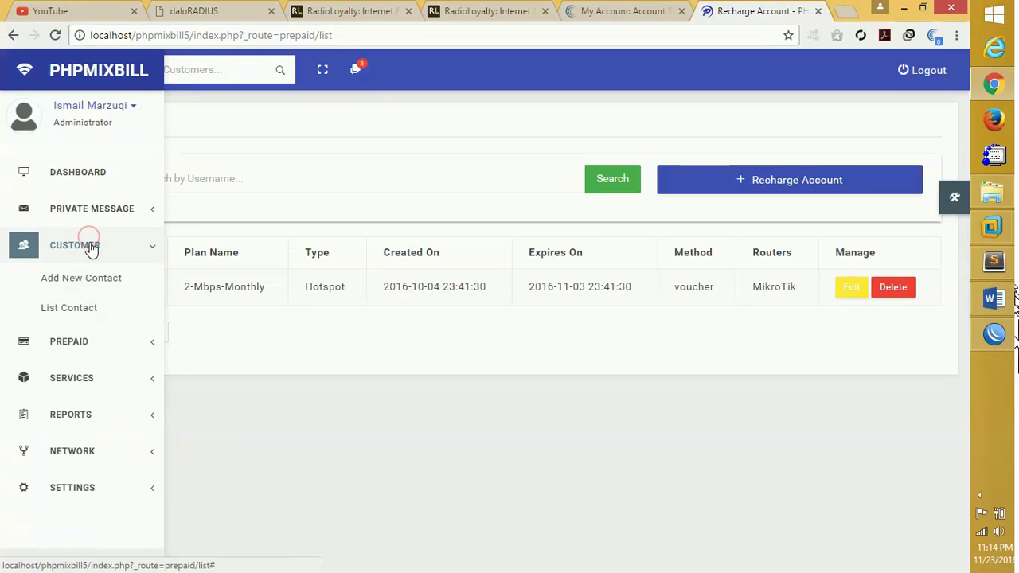
{"action": "left_click", "coordinate": [85, 307]}
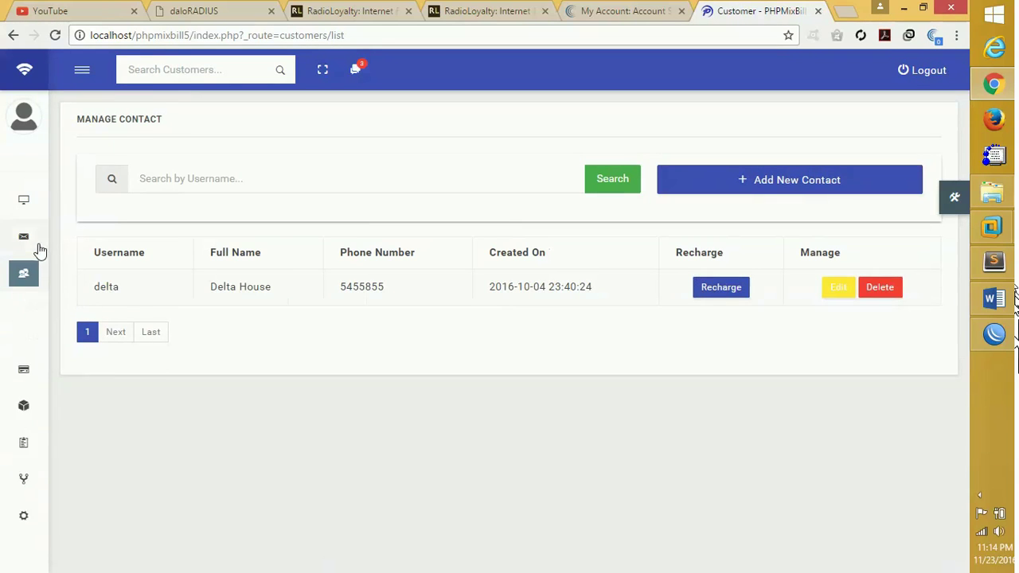
{"action": "mouse_move", "coordinate": [37, 247]}
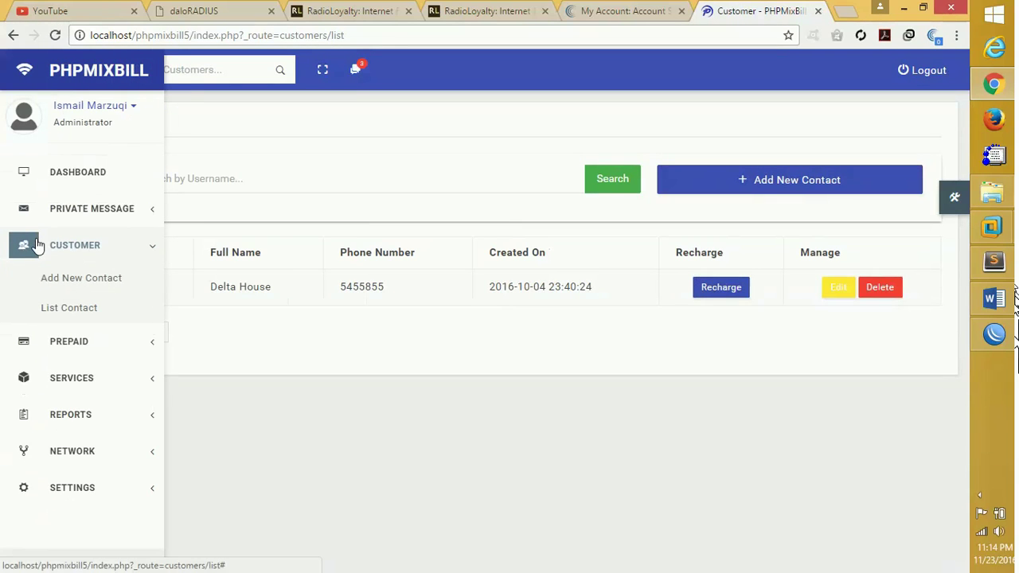
{"action": "left_click", "coordinate": [64, 282]}
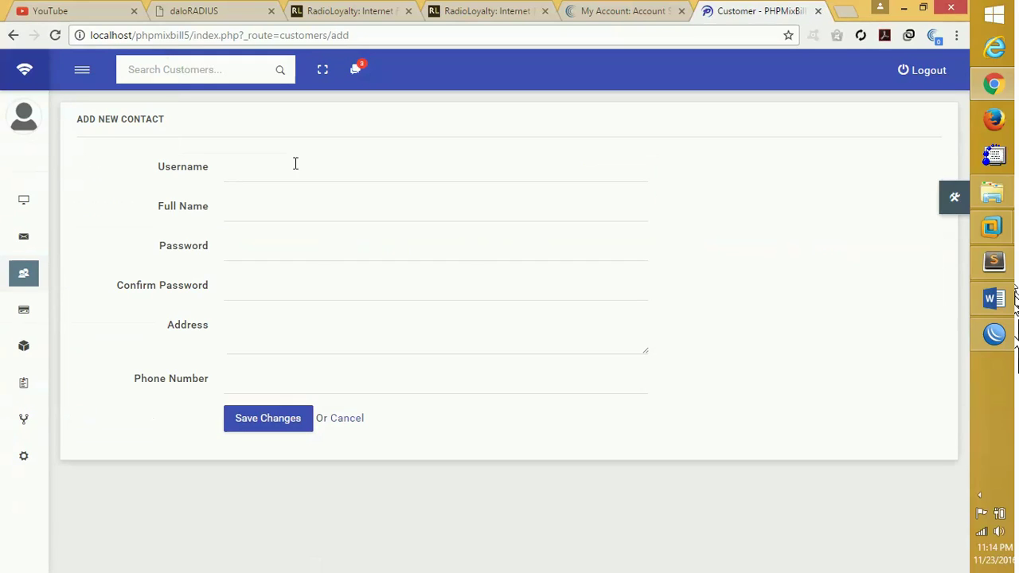
Enter username and full name abc, the account password, address 'Abc house' and phone 5665665.
{"action": "left_click", "coordinate": [294, 171]}
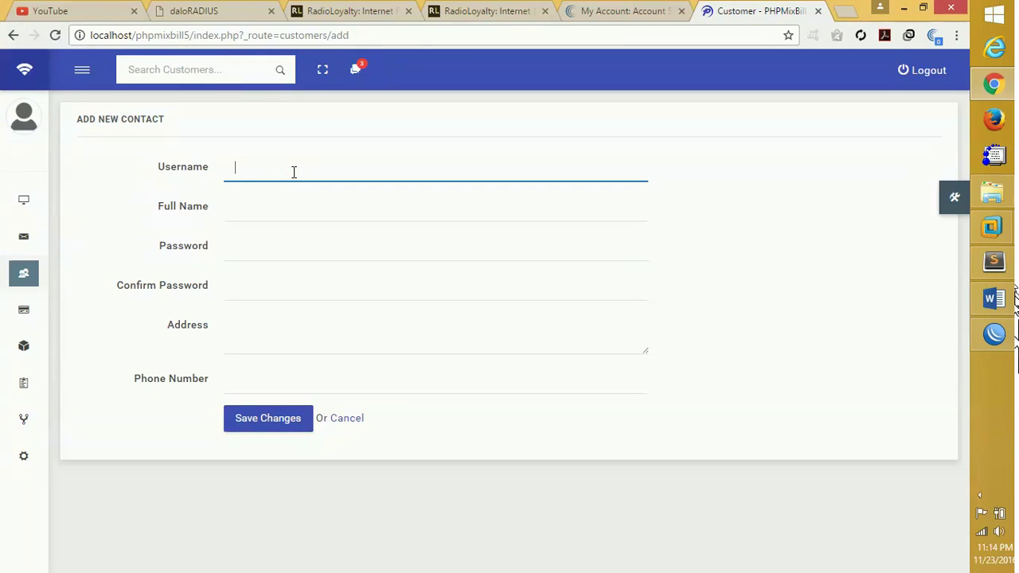
{"action": "type", "text": "abc"}
{"action": "key", "text": "Tab"}
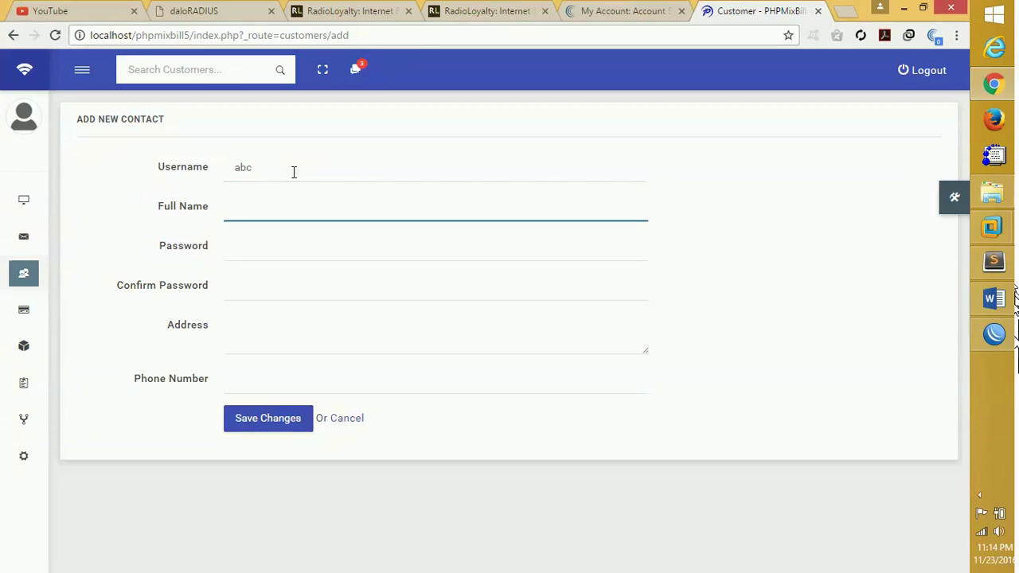
{"action": "type", "text": "abc"}
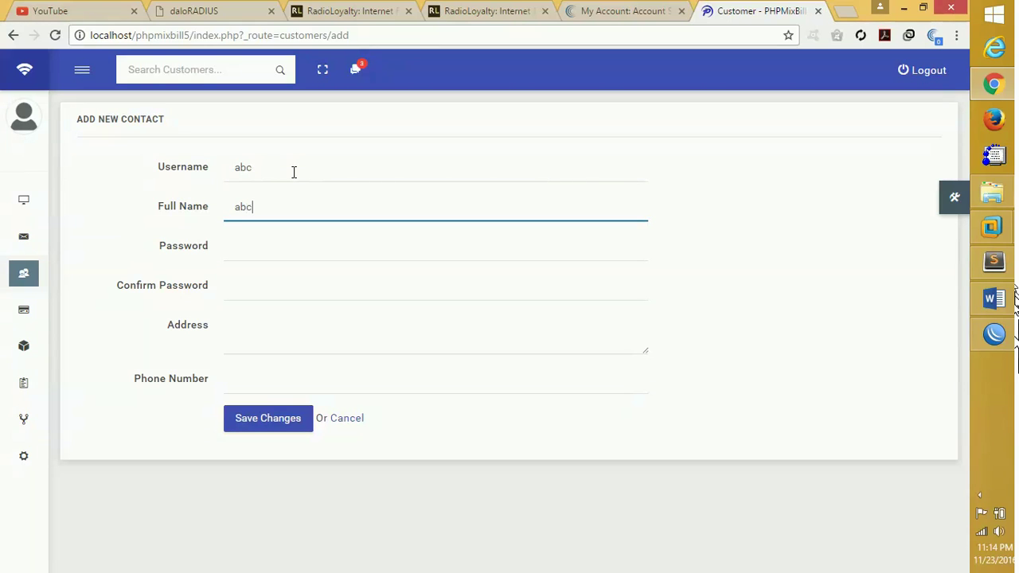
{"action": "key", "text": "Tab"}
{"action": "type", "text": "abc"}
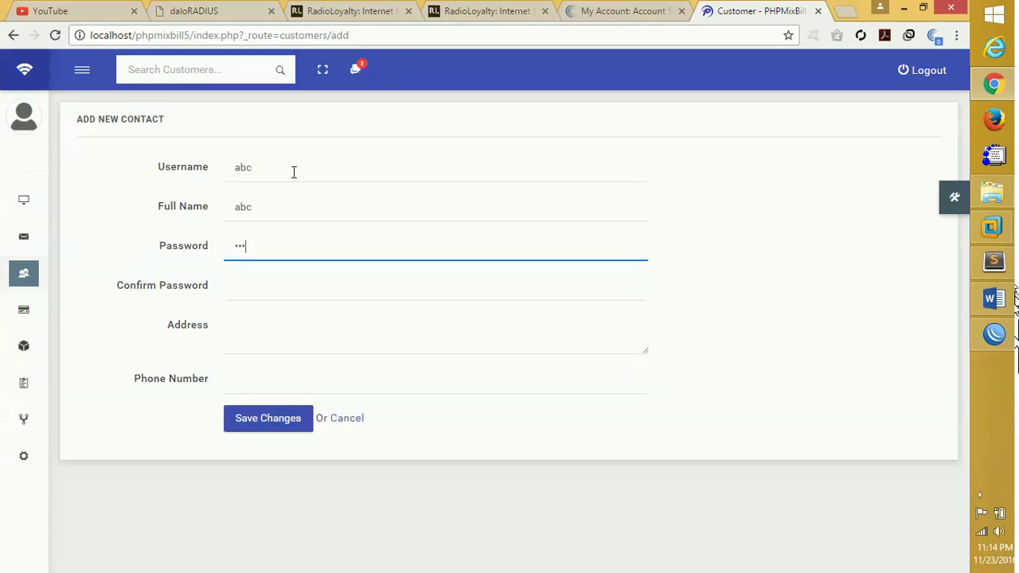
{"action": "key", "text": "Tab"}
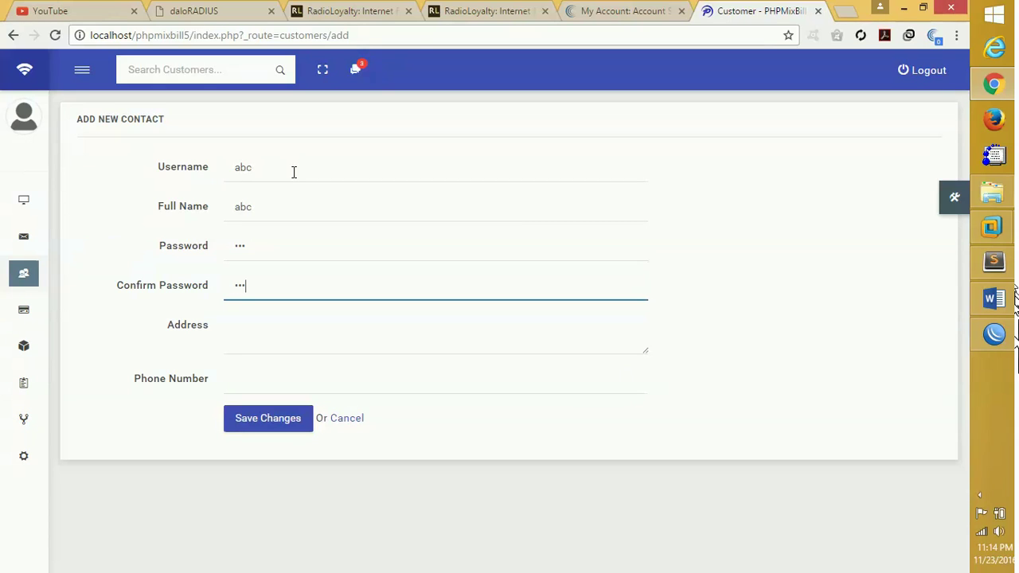
{"action": "key", "text": "Tab"}
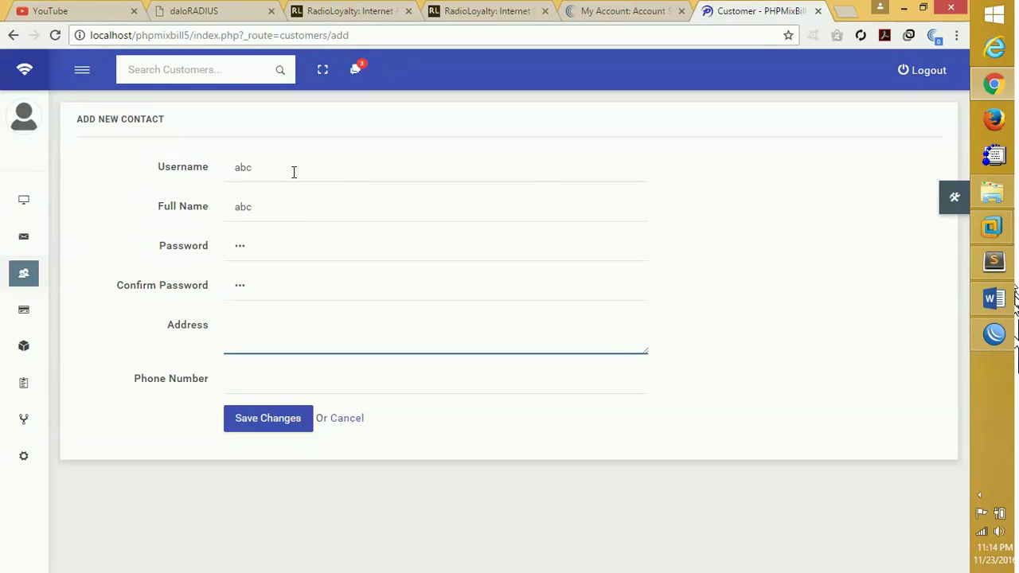
{"action": "type", "text": "Abc house"}
{"action": "key", "text": "Tab"}
{"action": "type", "text": "56656"}
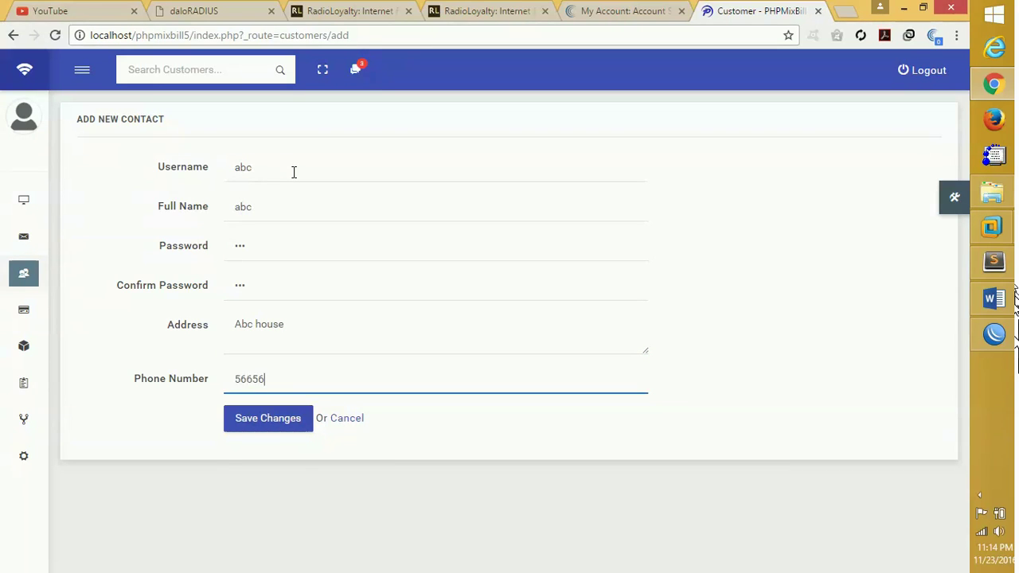
{"action": "type", "text": "65"}
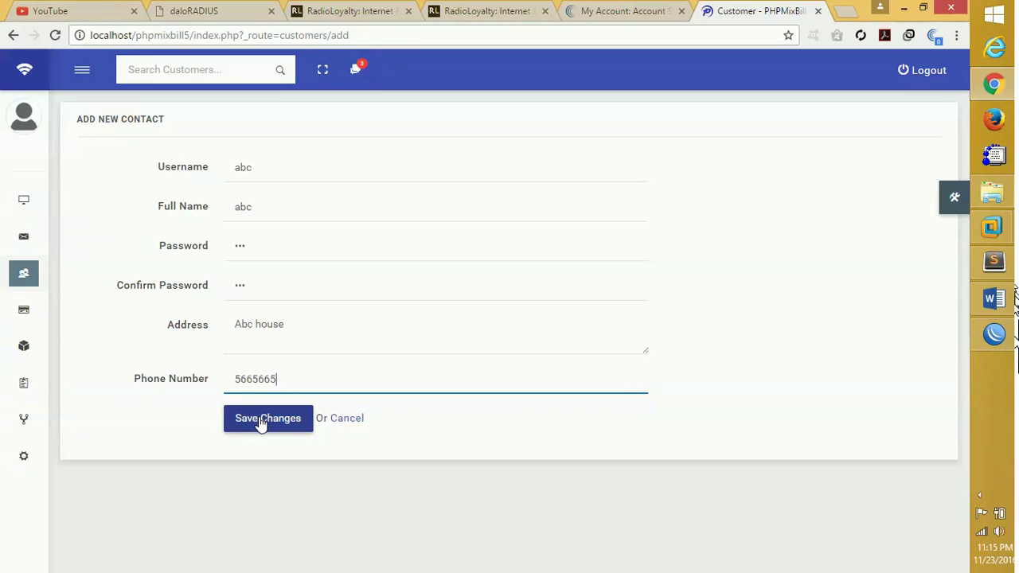
{"action": "left_click", "coordinate": [995, 334]}
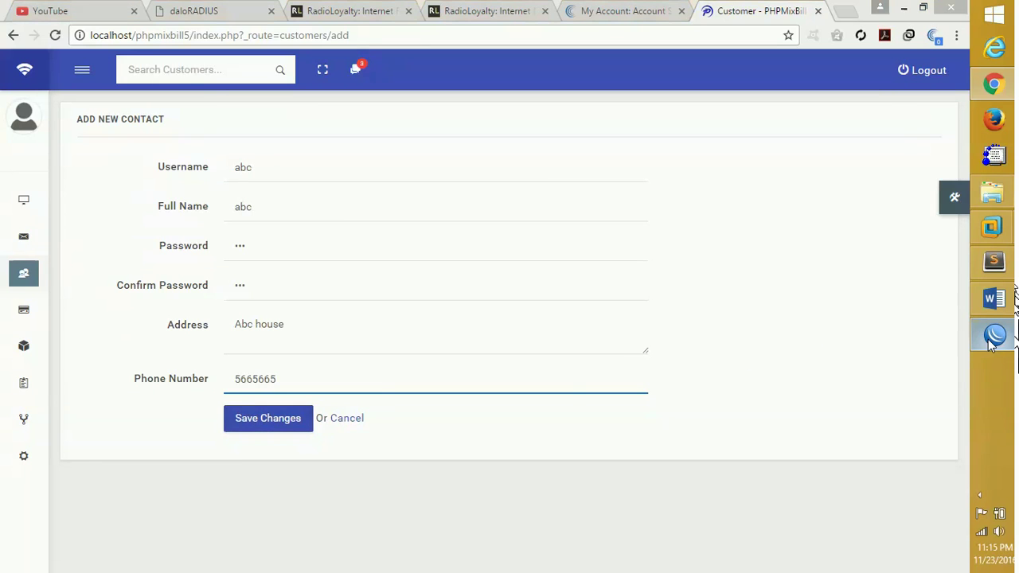
Save contact abc, refuse Chrome's password prompt, and check WinBox's still-empty PPP Secrets.
{"action": "left_click", "coordinate": [439, 154]}
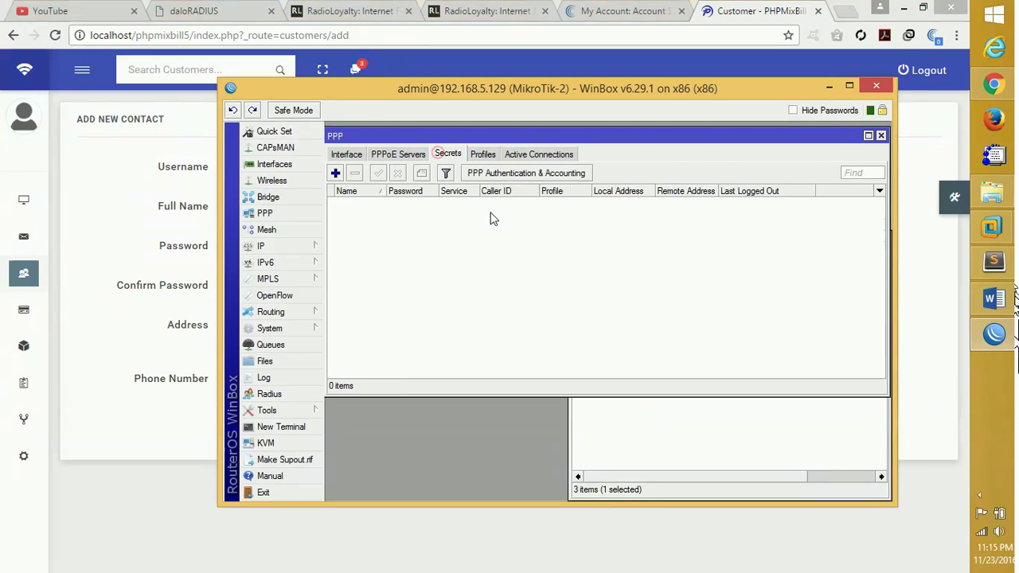
{"action": "left_click", "coordinate": [134, 419]}
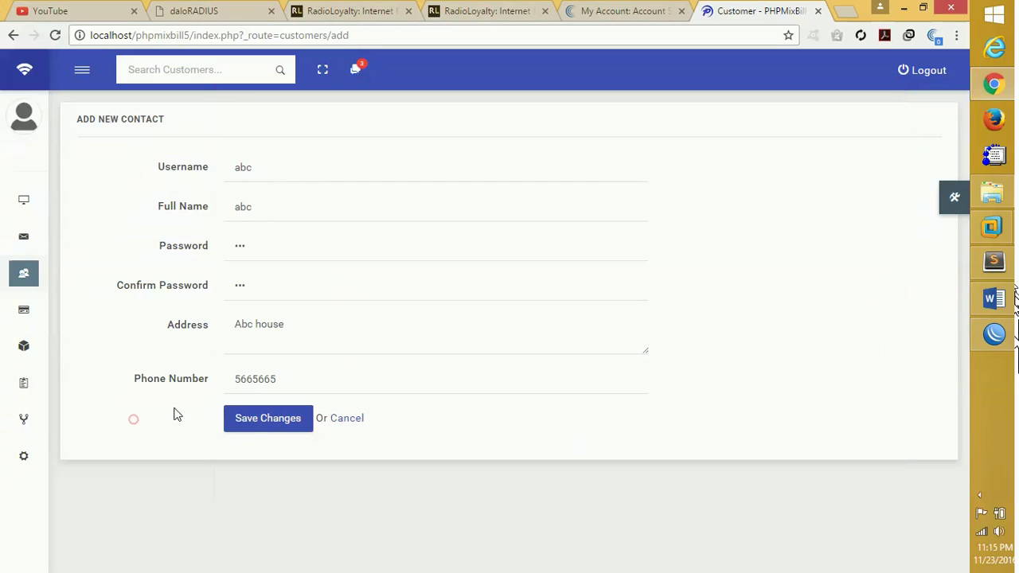
{"action": "left_click", "coordinate": [255, 424]}
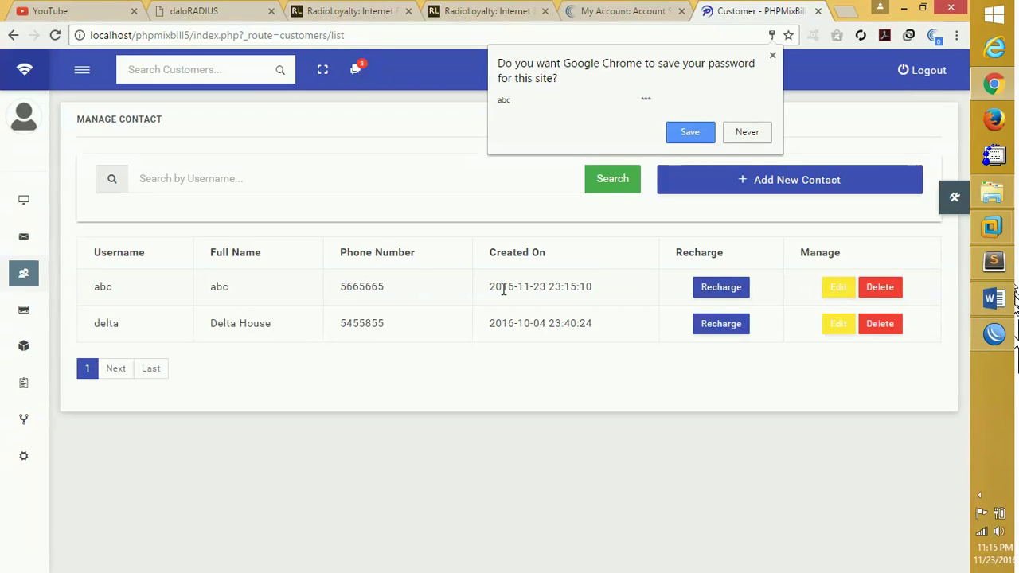
{"action": "left_click", "coordinate": [748, 132]}
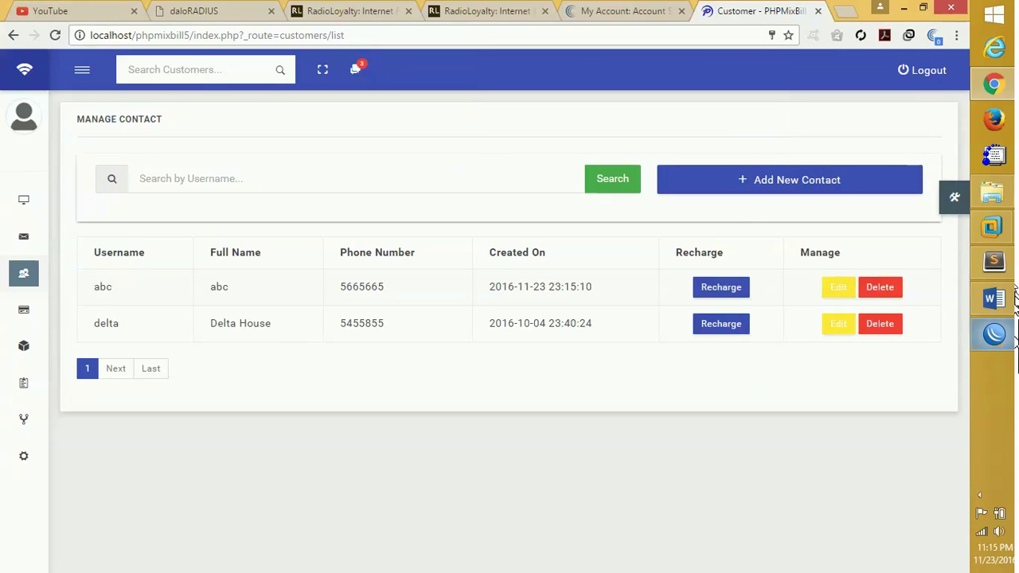
{"action": "left_click", "coordinate": [995, 335]}
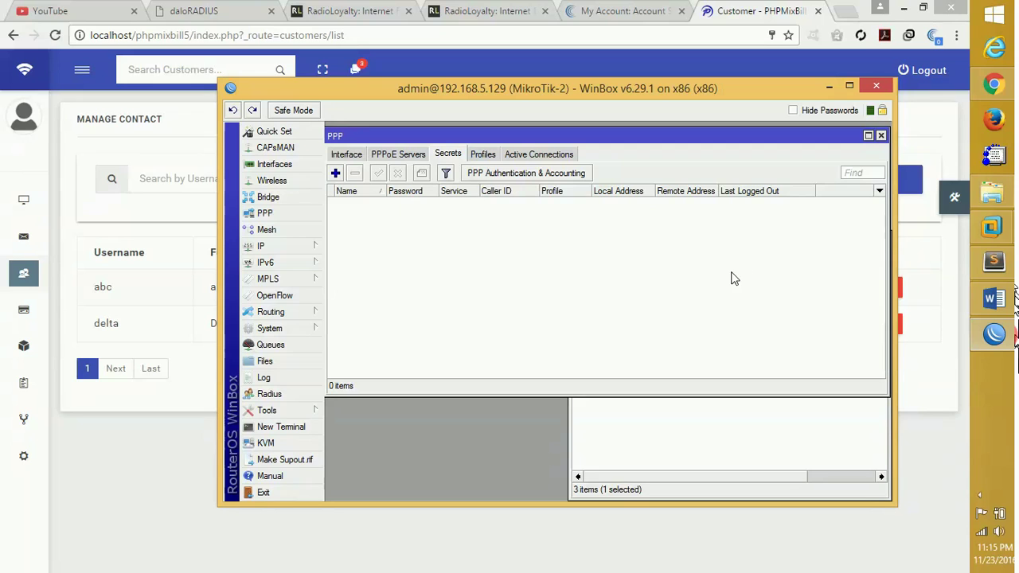
{"action": "left_click", "coordinate": [995, 335]}
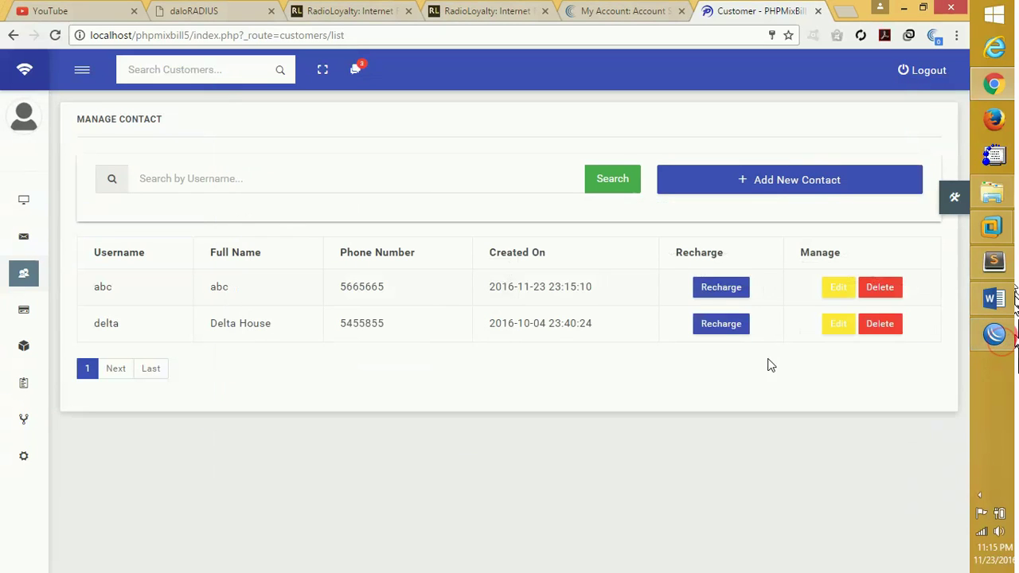
Open abc's recharge page and arrange the browser and WinBox side by side.
{"action": "left_click", "coordinate": [721, 288]}
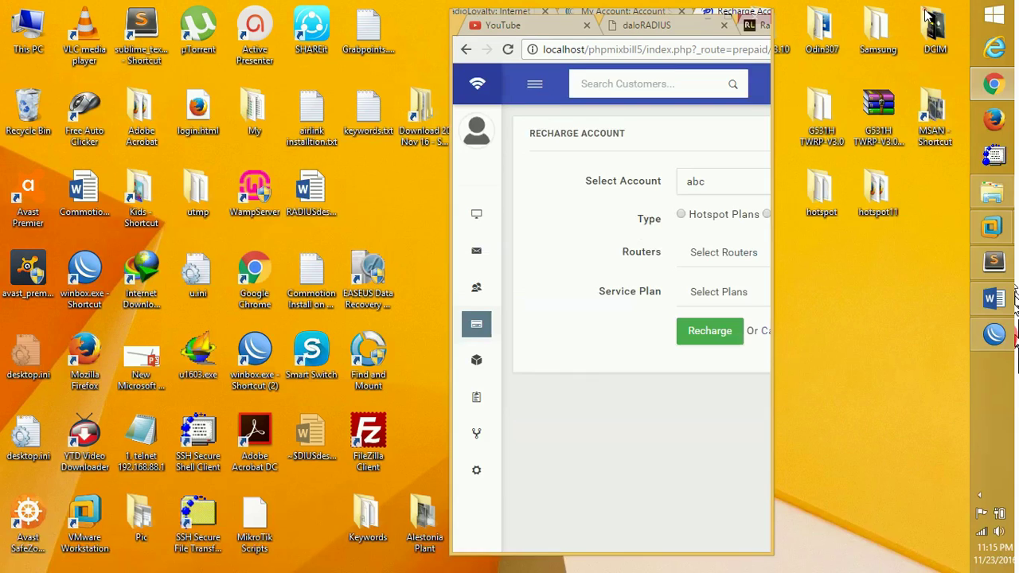
{"action": "left_click", "coordinate": [923, 7]}
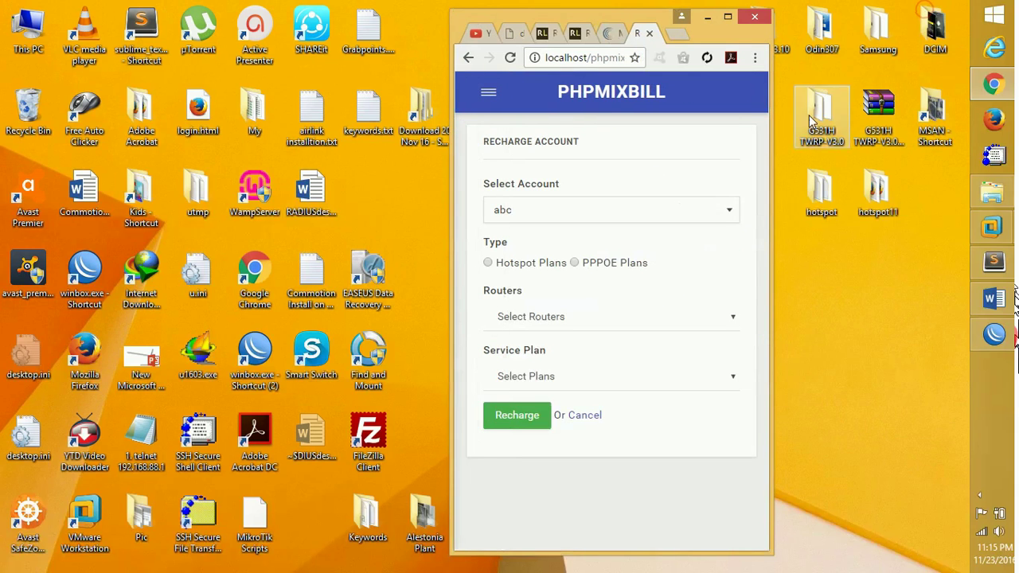
{"action": "left_click_drag", "start_coordinate": [625, 19], "coordinate": [116, 14]}
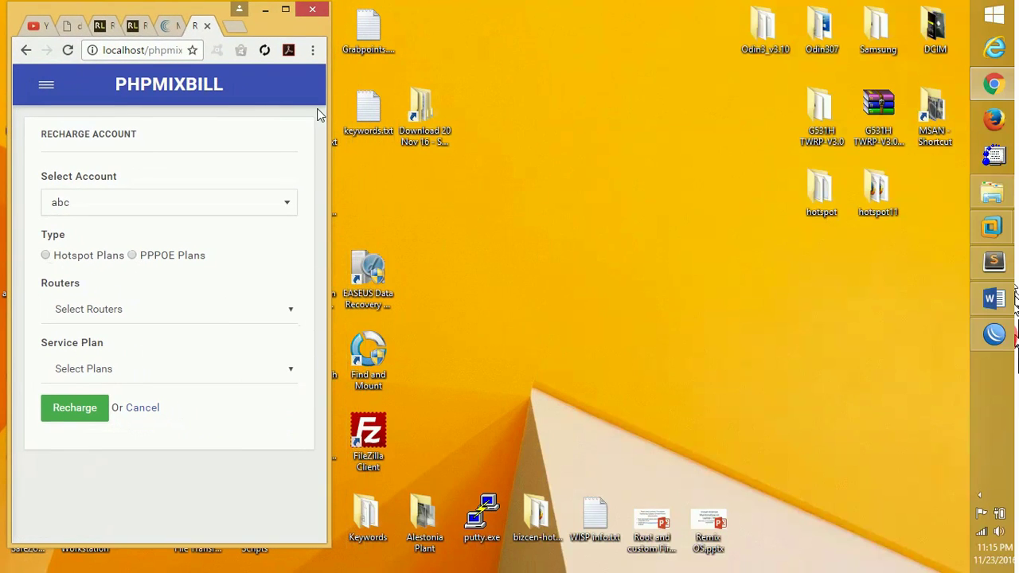
{"action": "left_click_drag", "start_coordinate": [328, 110], "coordinate": [545, 124]}
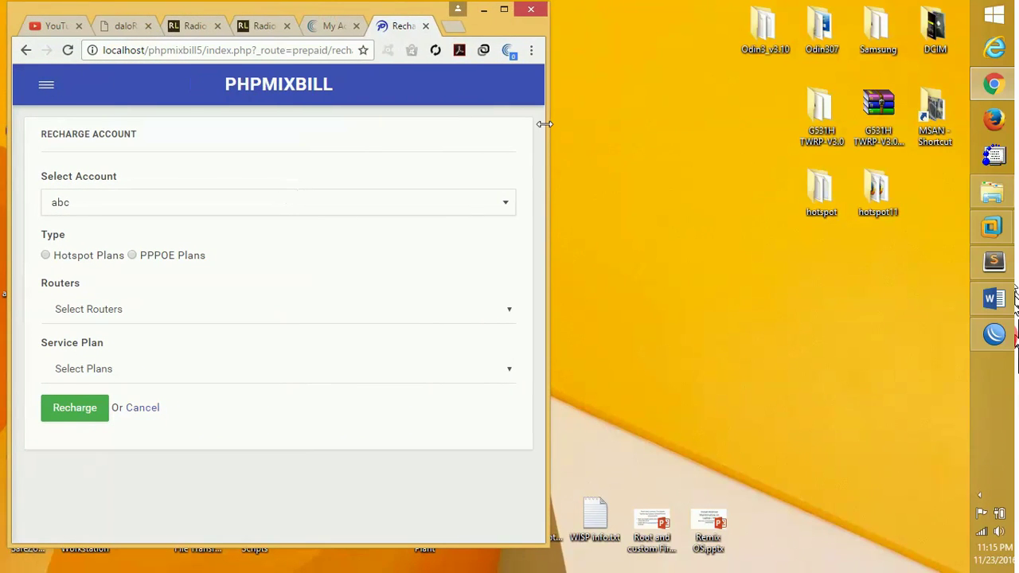
{"action": "left_click", "coordinate": [994, 335]}
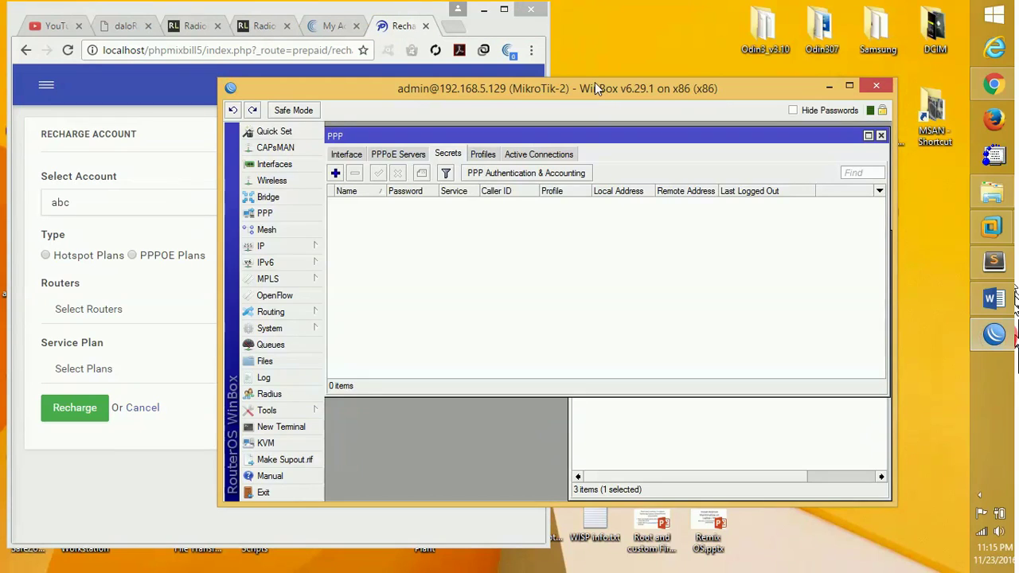
{"action": "left_click_drag", "start_coordinate": [595, 82], "coordinate": [935, 49]}
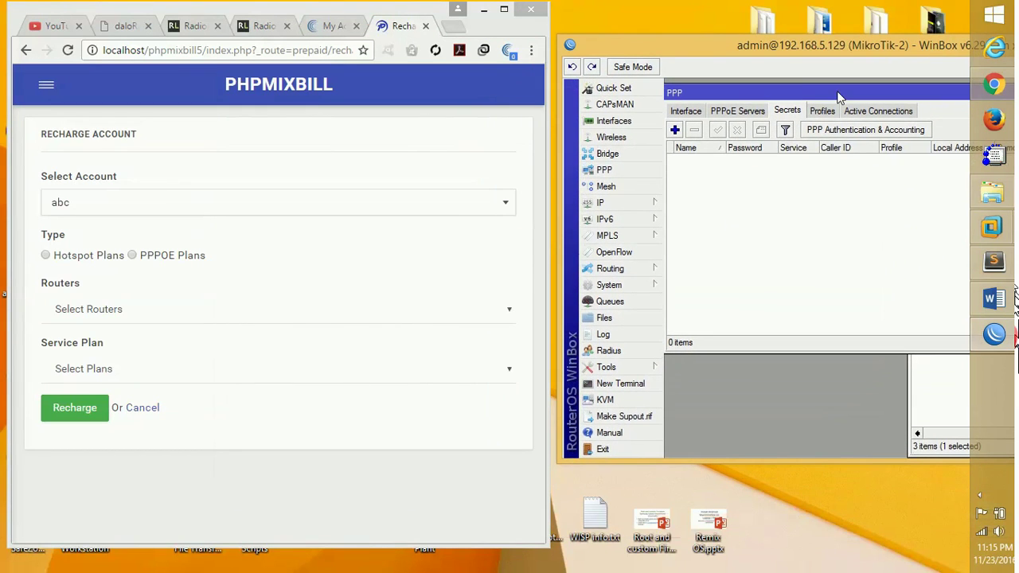
Recharge abc with PPPOE Plans, router MikroTik VM and plan 1-Mbps-Monthly.
{"action": "left_click", "coordinate": [133, 256]}
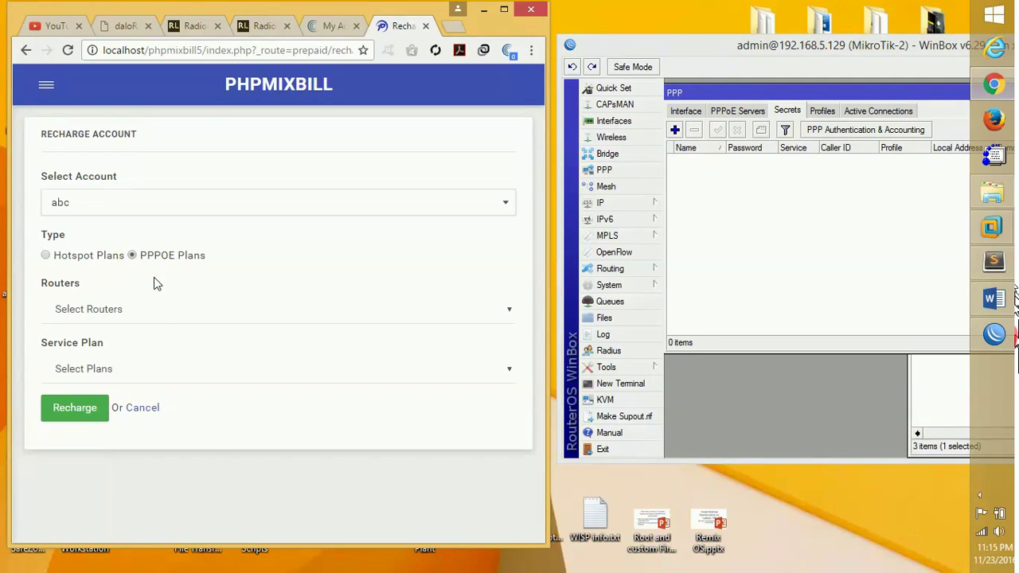
{"action": "left_click", "coordinate": [156, 314]}
{"action": "left_click", "coordinate": [132, 343]}
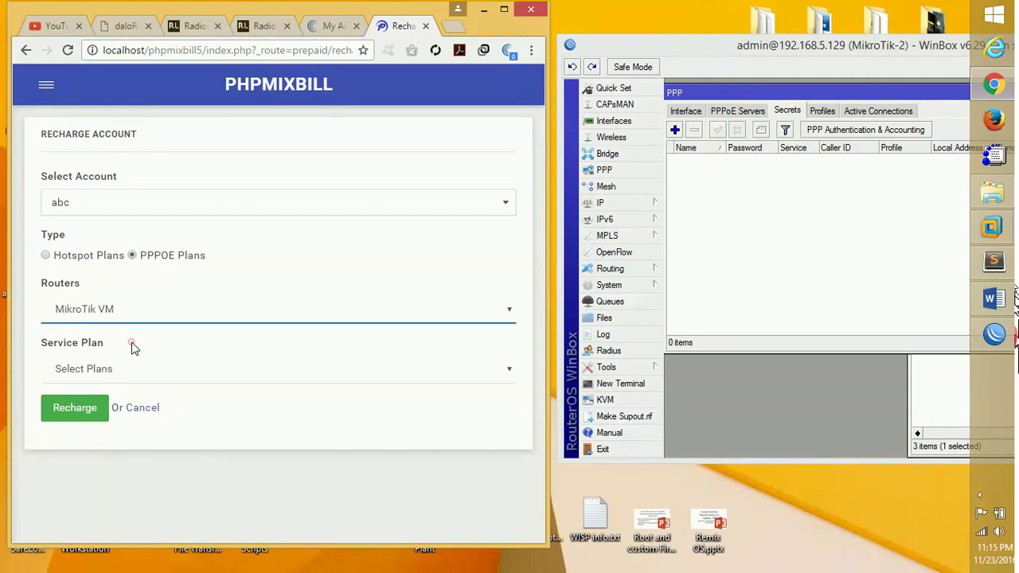
{"action": "left_click", "coordinate": [145, 373]}
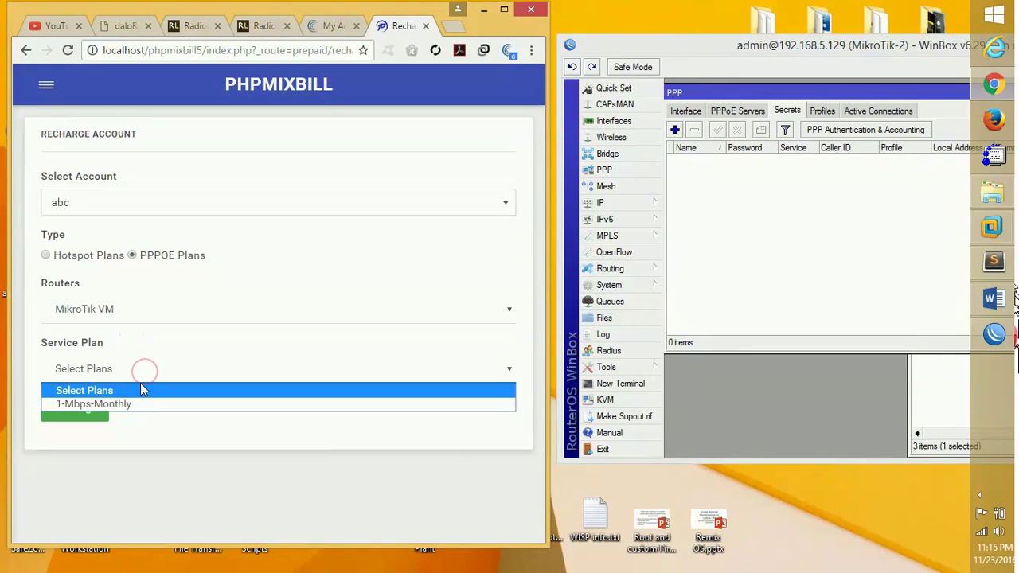
{"action": "left_click", "coordinate": [134, 405]}
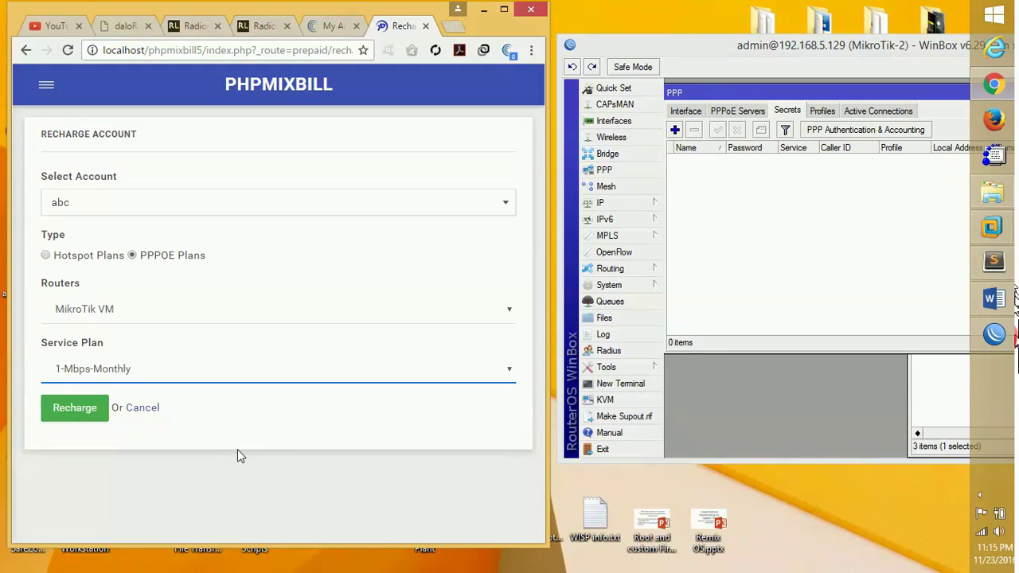
{"action": "left_click", "coordinate": [70, 409]}
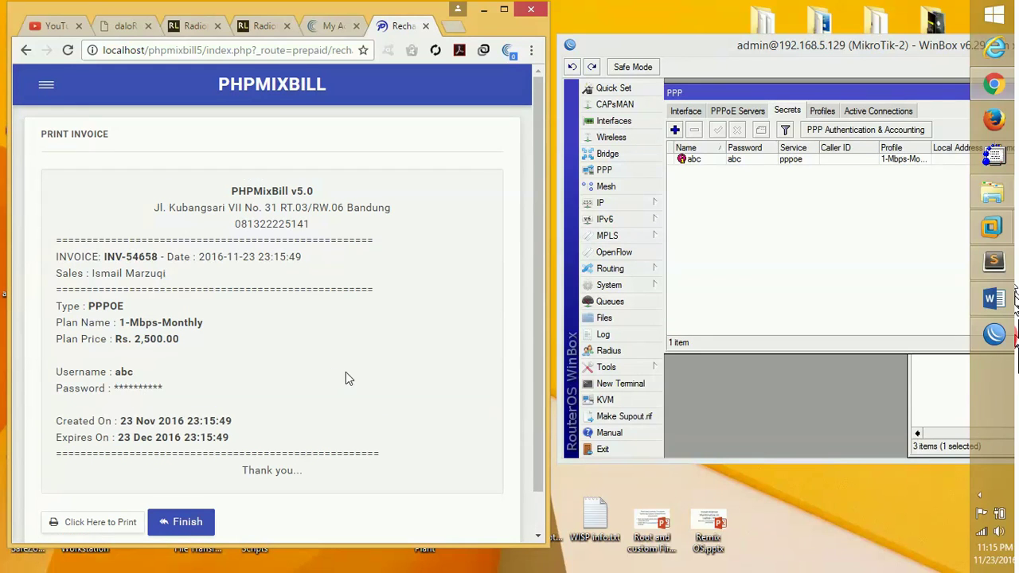
Preview abc's recharge invoice for printing, cancel and close the print tab, then click Finish.
{"action": "left_click_drag", "start_coordinate": [537, 296], "coordinate": [535, 336]}
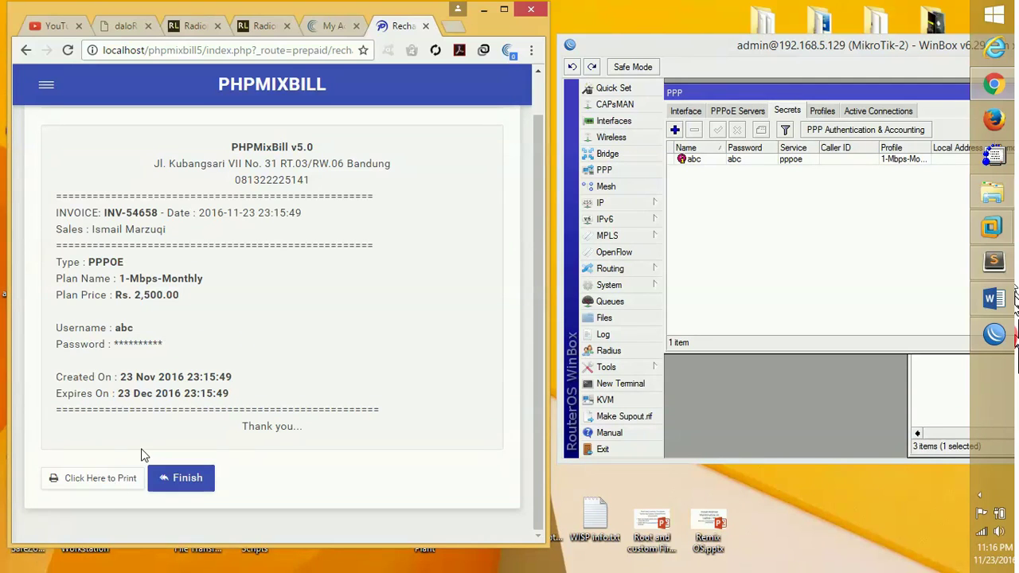
{"action": "left_click", "coordinate": [109, 480]}
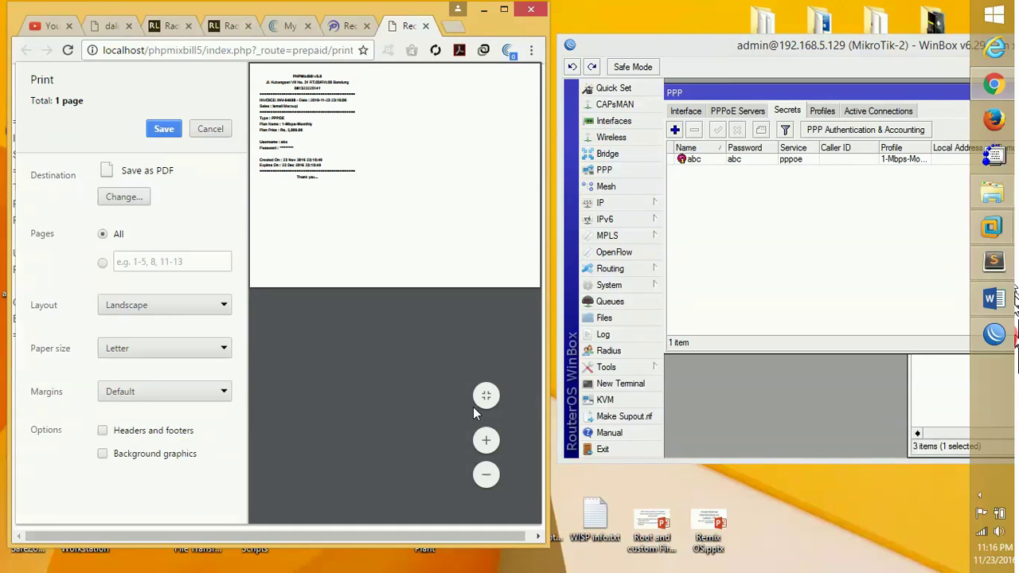
{"action": "left_click", "coordinate": [486, 440]}
{"action": "left_click", "coordinate": [485, 439]}
{"action": "left_click", "coordinate": [487, 439]}
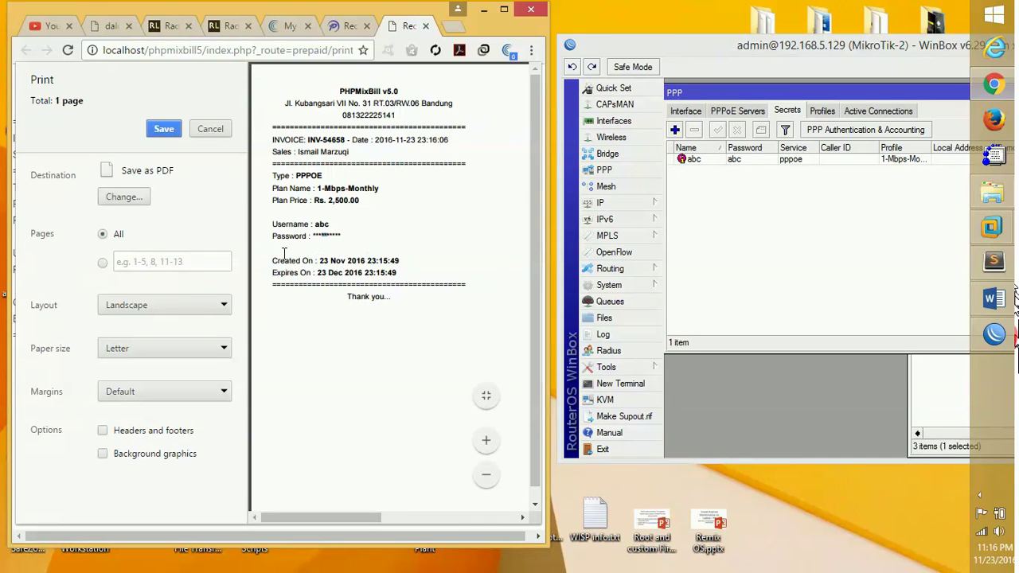
{"action": "left_click", "coordinate": [211, 129]}
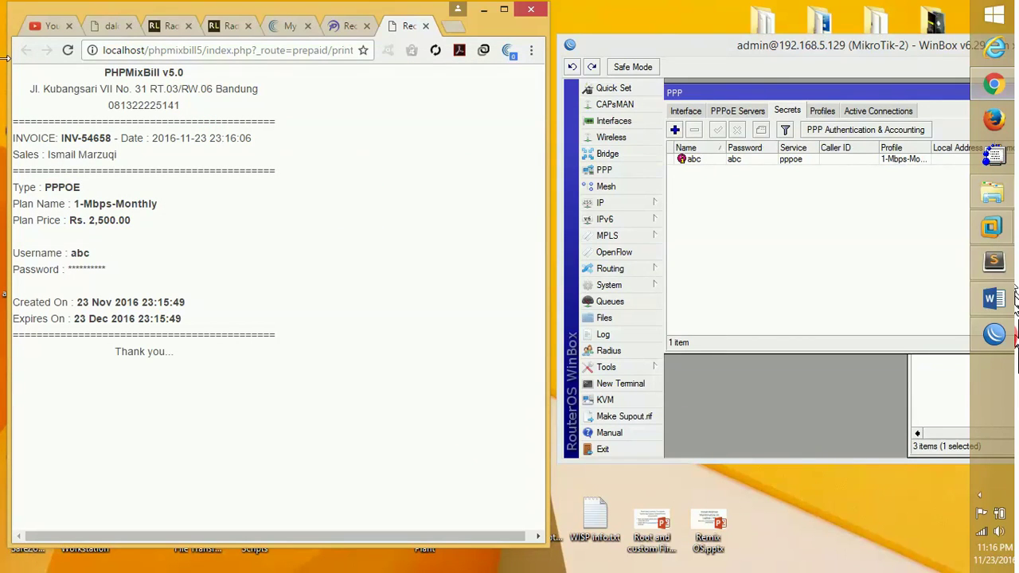
{"action": "left_click", "coordinate": [425, 25]}
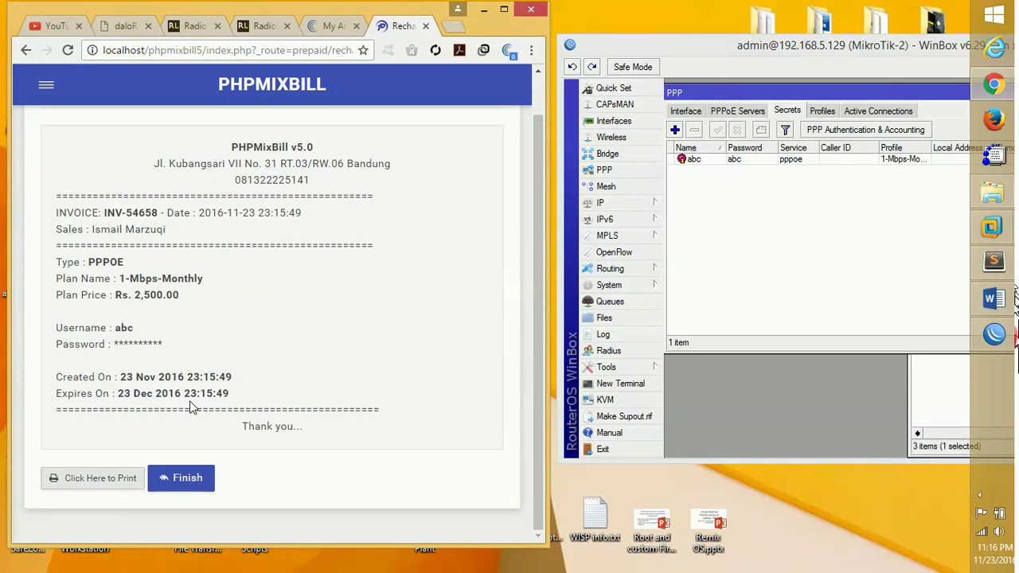
{"action": "left_click", "coordinate": [189, 484]}
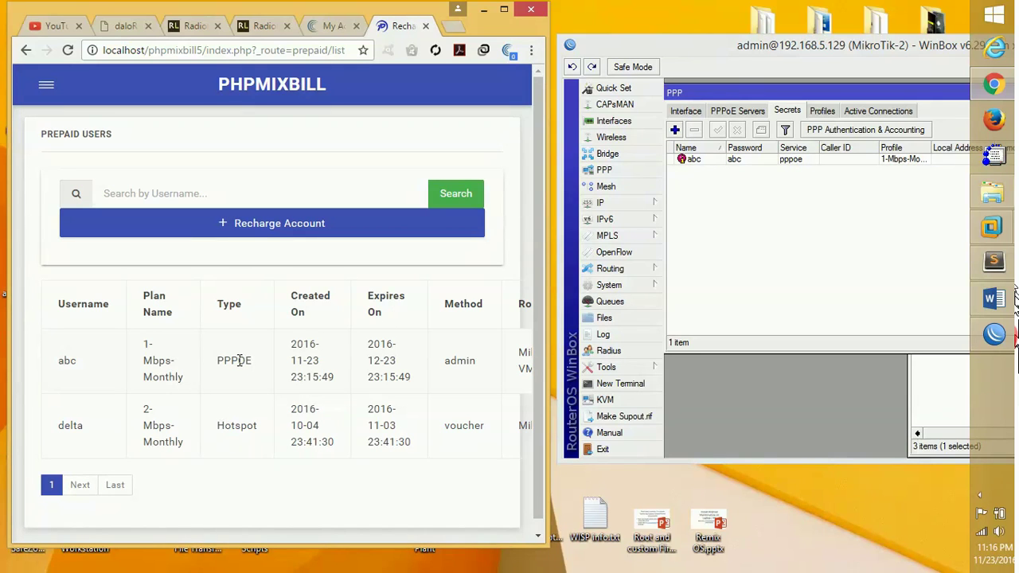
Maximize the browser, open Prepaid > Prepaid Vouchers, then bring WinBox to the front.
{"action": "left_click", "coordinate": [505, 11]}
{"action": "mouse_move", "coordinate": [24, 206]}
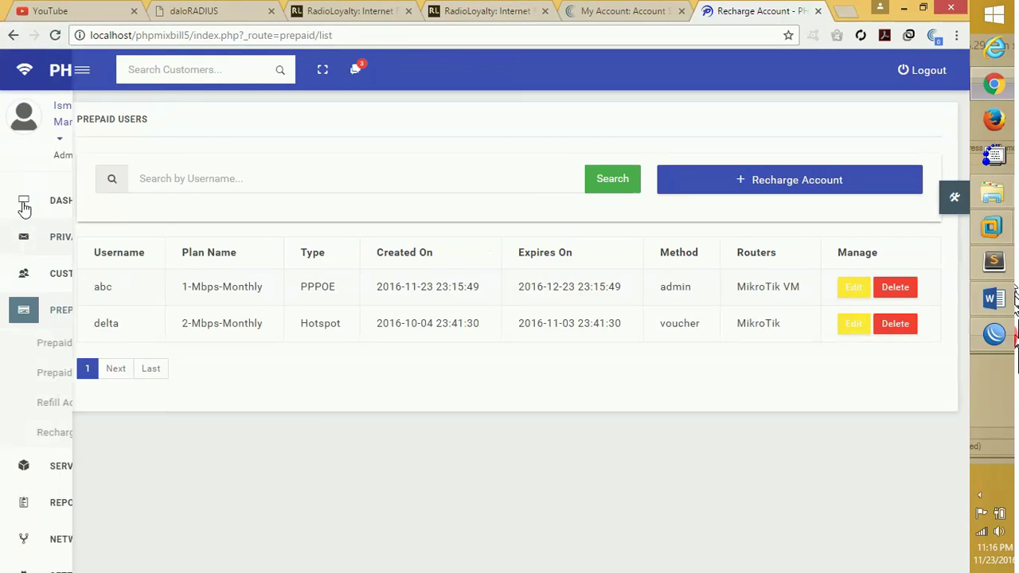
{"action": "mouse_move", "coordinate": [23, 293]}
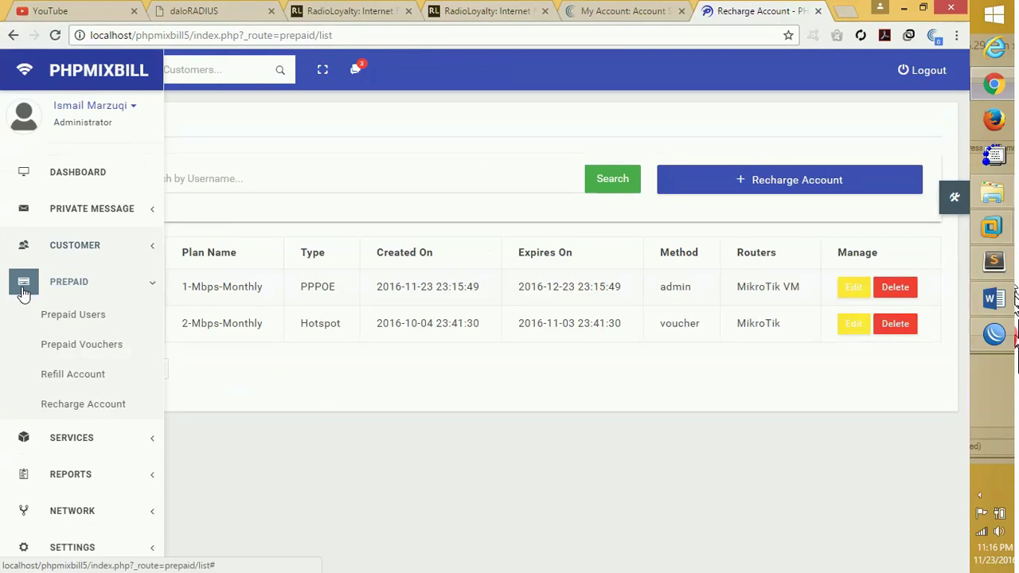
{"action": "left_click", "coordinate": [77, 349]}
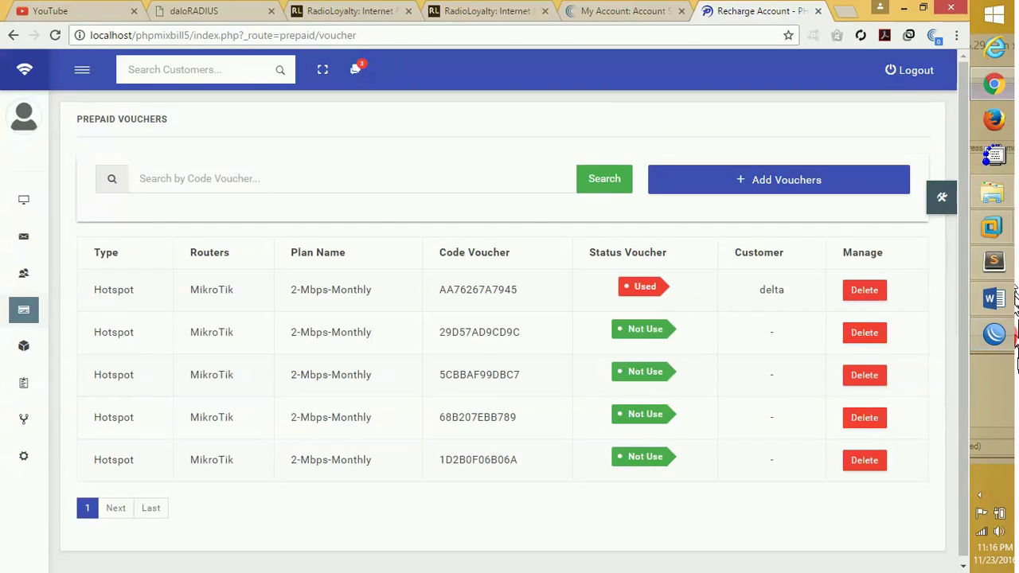
{"action": "left_click", "coordinate": [994, 333]}
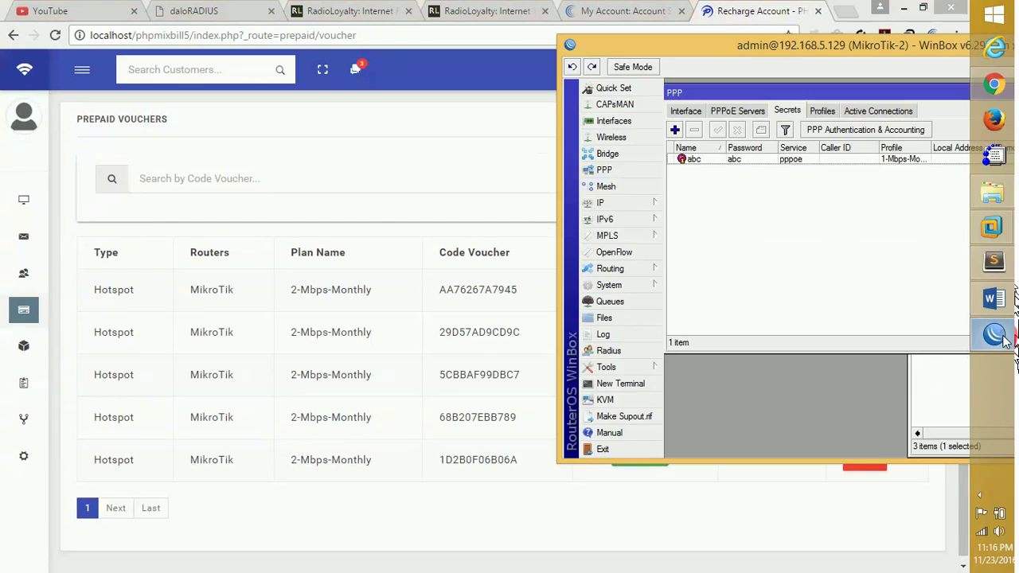
Confirm PPP secret abc uses the 1-Mbps-Monthly profile and close it with OK.
{"action": "double_click", "coordinate": [783, 159]}
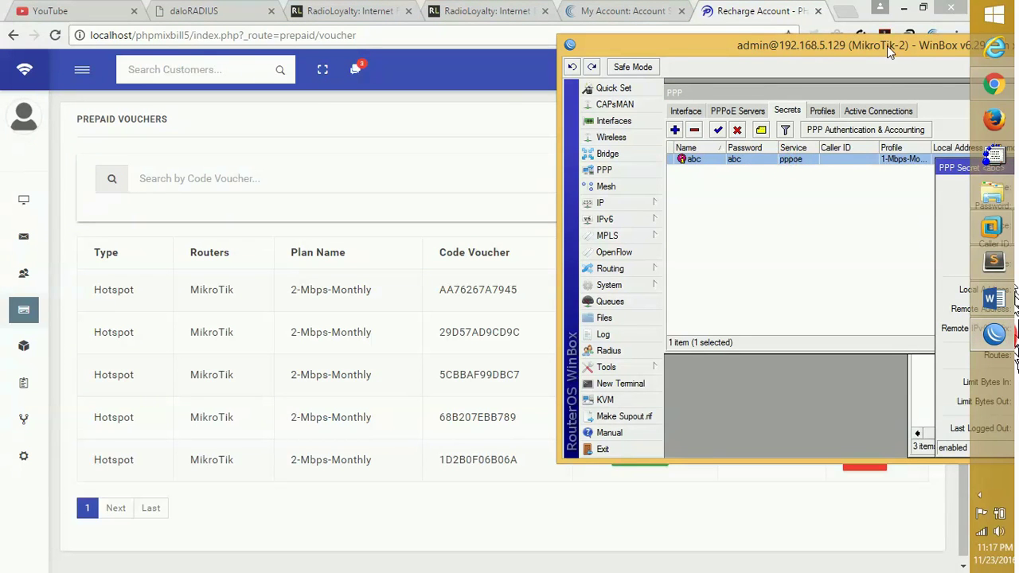
{"action": "left_click_drag", "start_coordinate": [887, 45], "coordinate": [310, 30]}
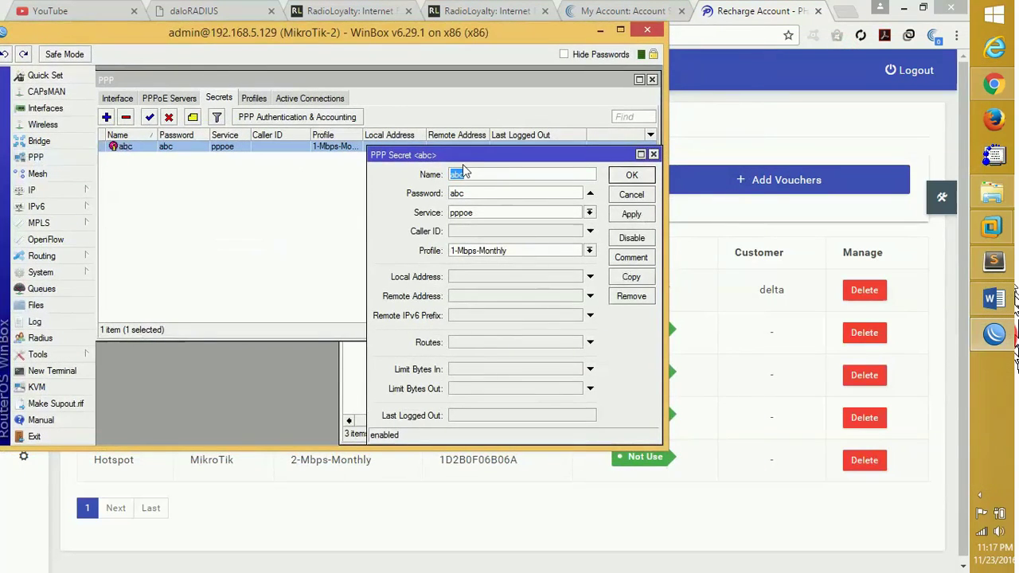
{"action": "left_click_drag", "start_coordinate": [467, 155], "coordinate": [339, 83]}
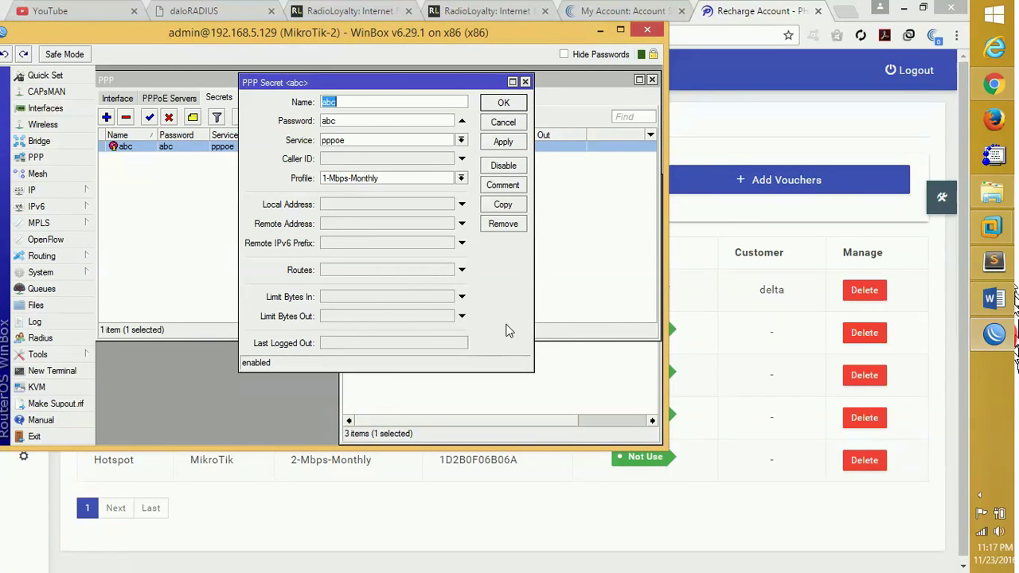
{"action": "left_click_drag", "start_coordinate": [521, 368], "coordinate": [520, 427]}
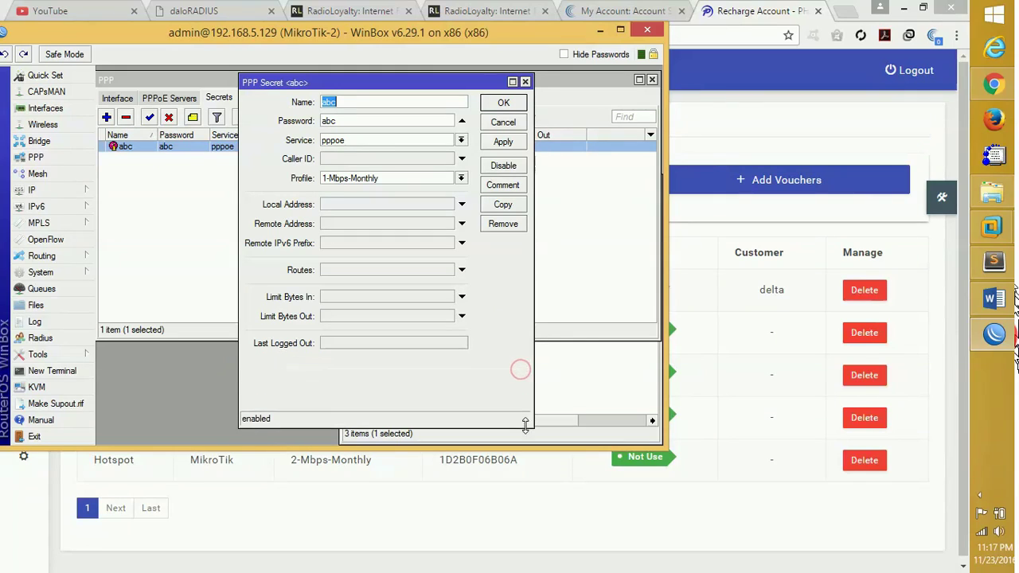
{"action": "left_click", "coordinate": [461, 178]}
{"action": "left_click", "coordinate": [459, 178]}
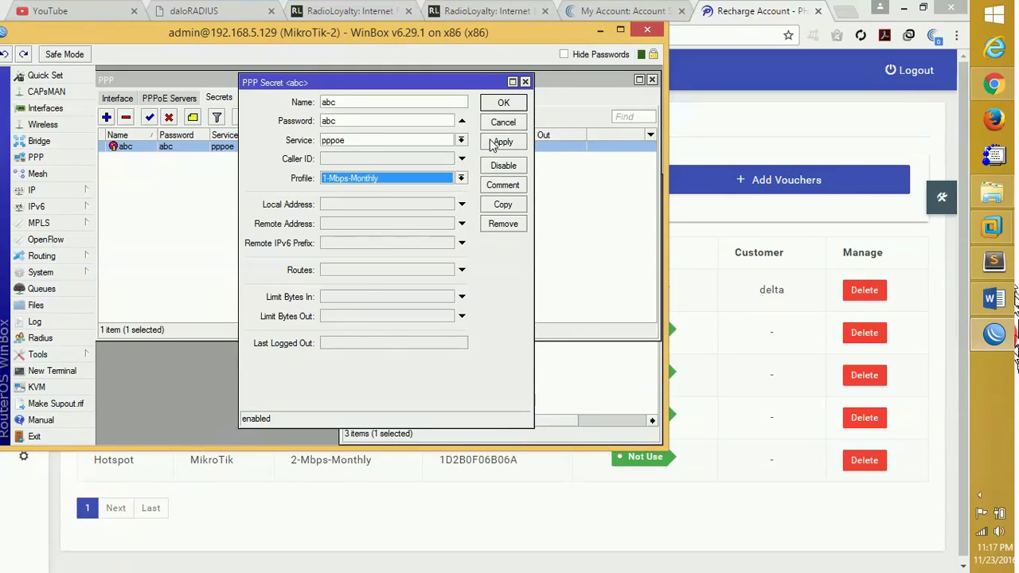
{"action": "left_click", "coordinate": [501, 104]}
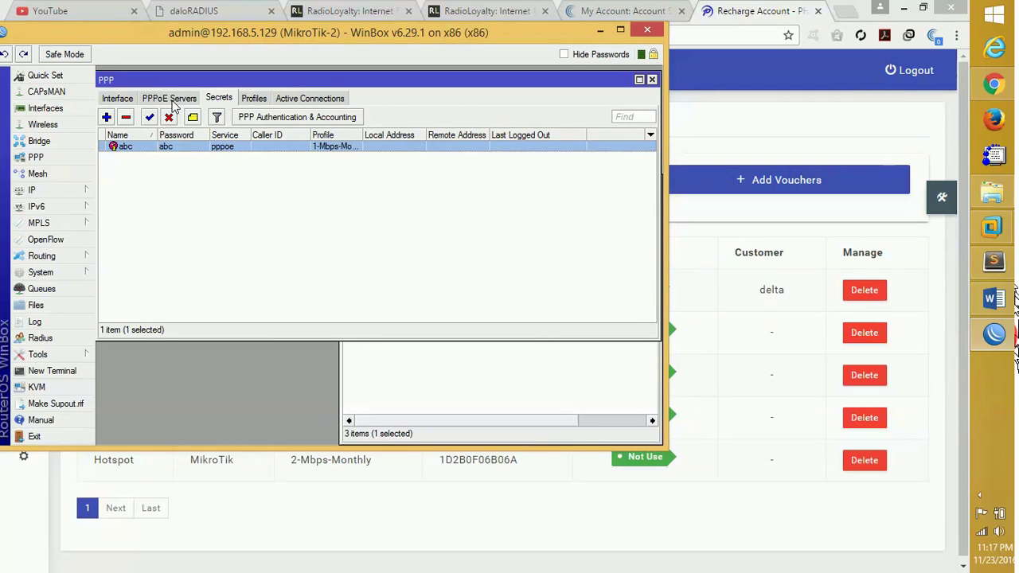
Review the 1-Mbps-Monthly profile's General, Protocols, Limits and Queue tabs, including its 512K/1M rate limit.
{"action": "left_click", "coordinate": [253, 99]}
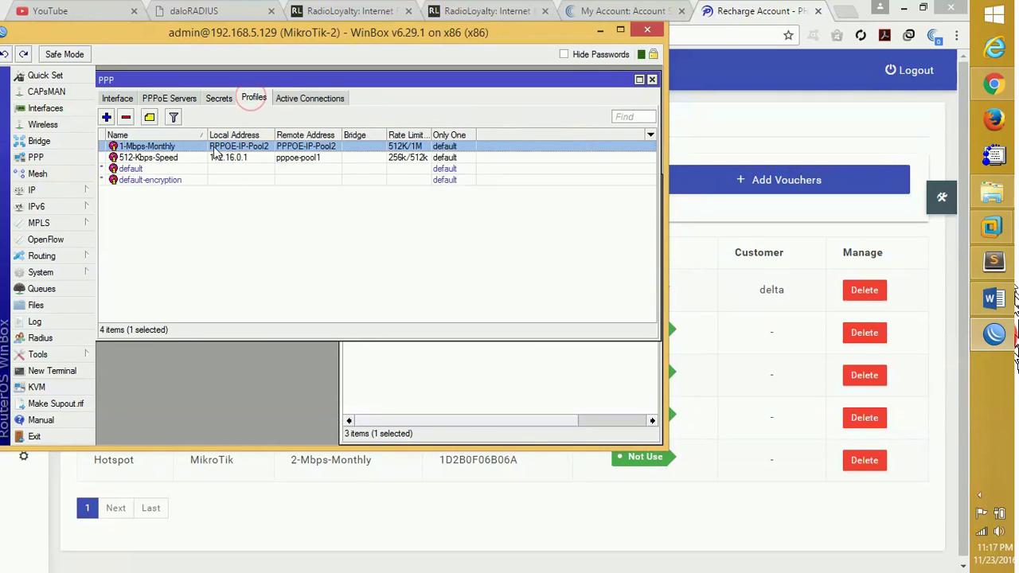
{"action": "double_click", "coordinate": [227, 149]}
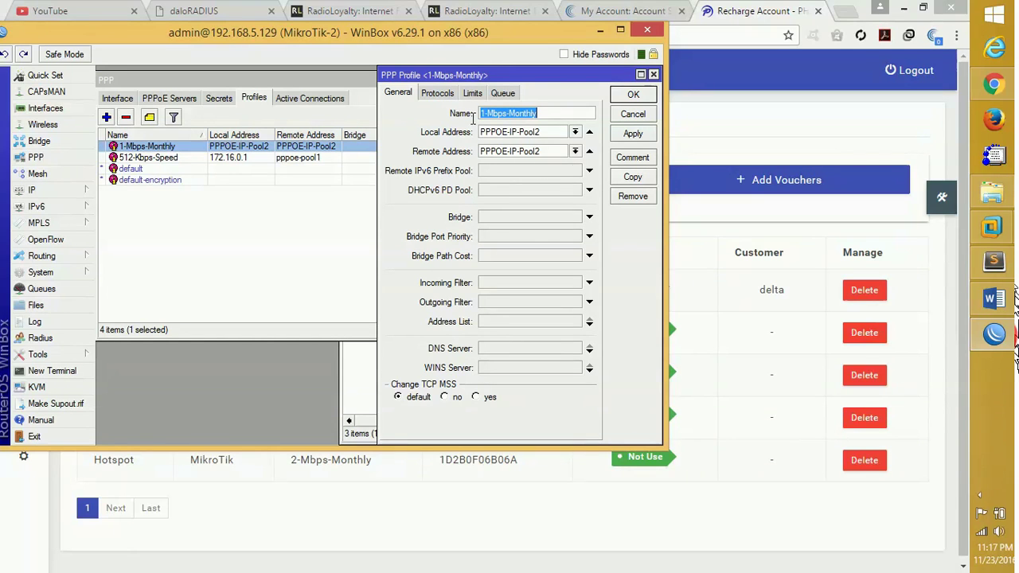
{"action": "left_click", "coordinate": [438, 94]}
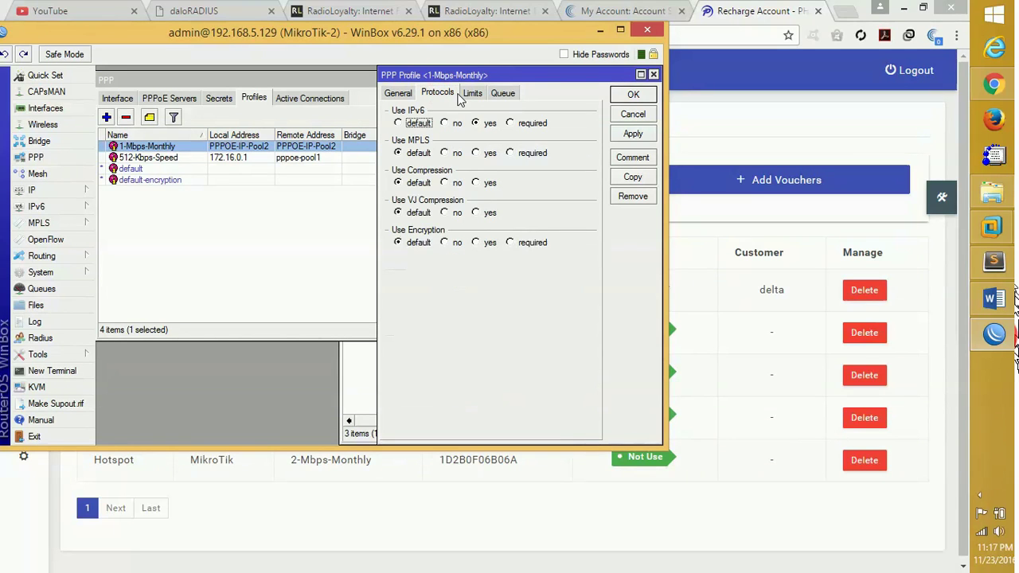
{"action": "left_click", "coordinate": [468, 94]}
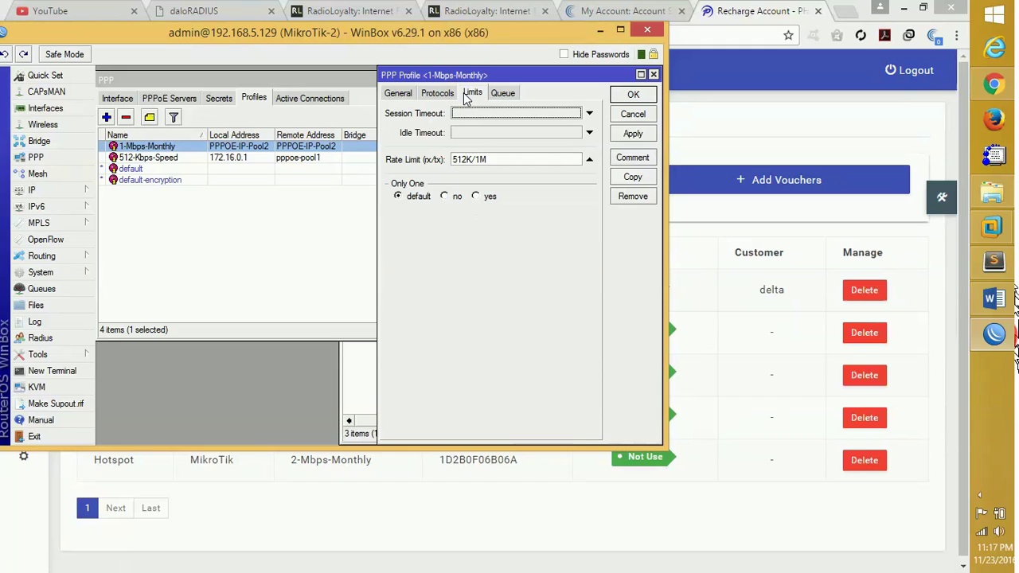
{"action": "left_click", "coordinate": [500, 93]}
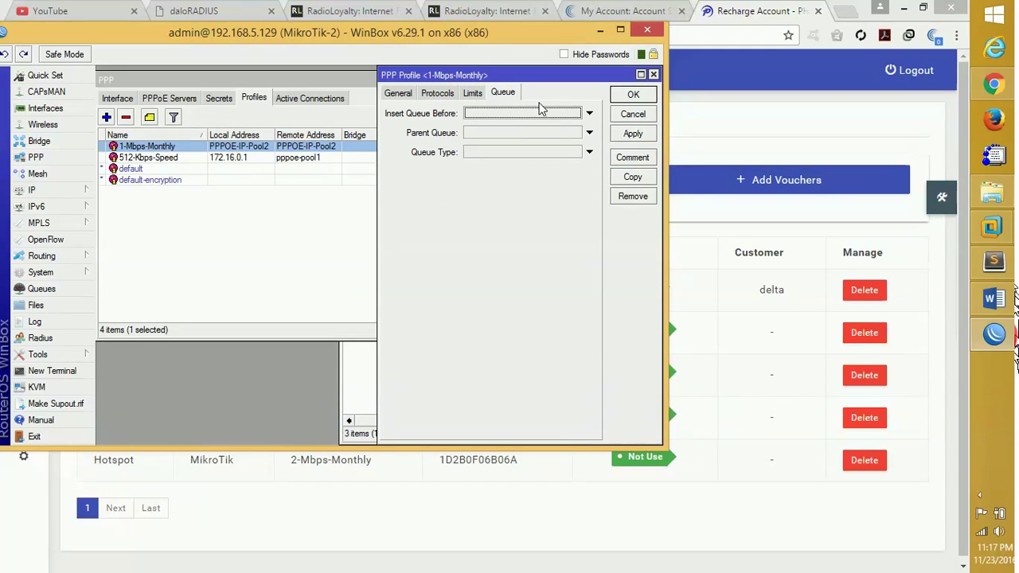
{"action": "left_click", "coordinate": [634, 115]}
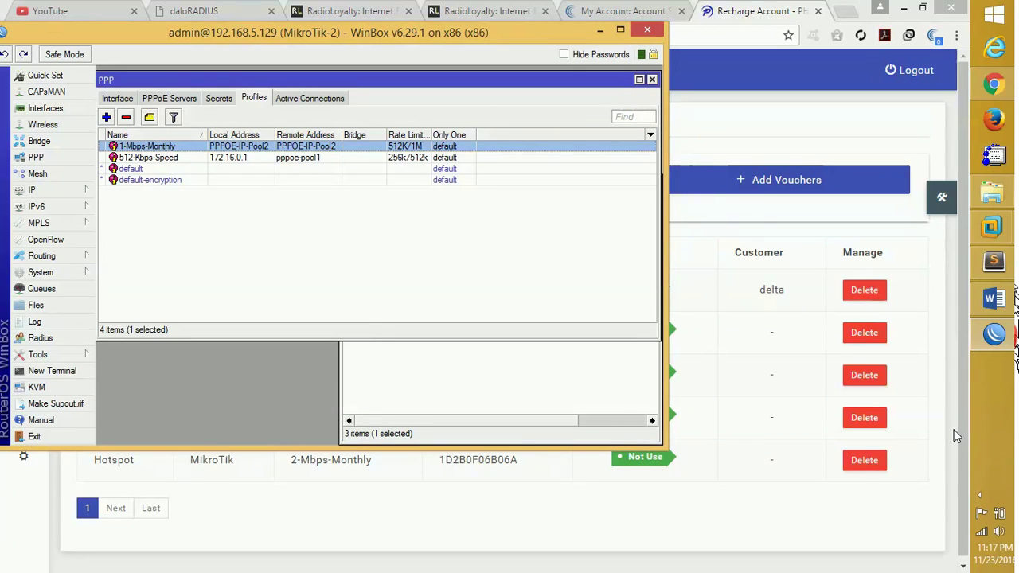
{"action": "left_click", "coordinate": [979, 497]}
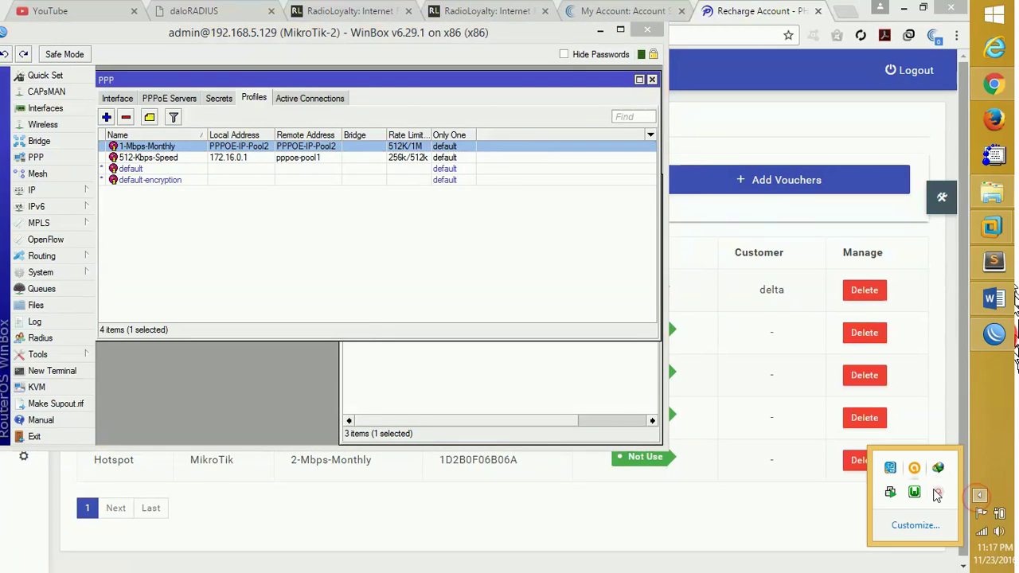
{"action": "mouse_move", "coordinate": [939, 494]}
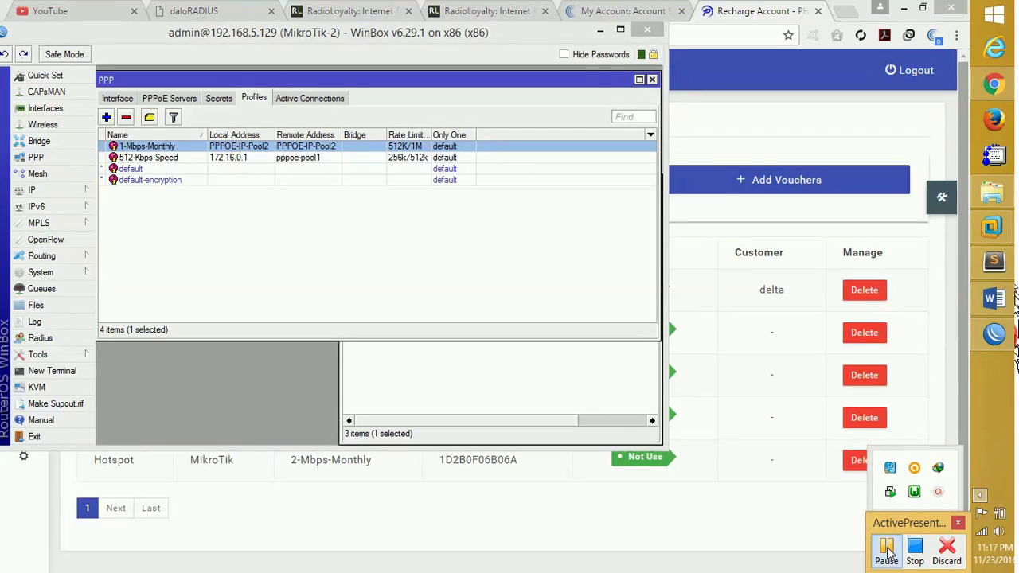